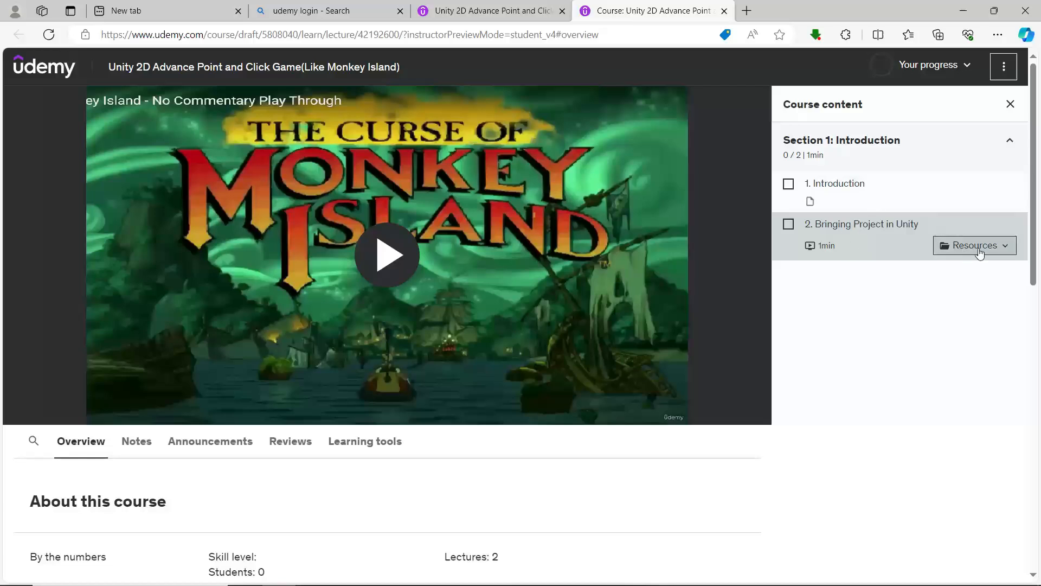
Step: Download Point and Click student project.zip from the resources of lecture 2 and show it in its download folder
{"action": "left_click", "coordinate": [997, 249]}
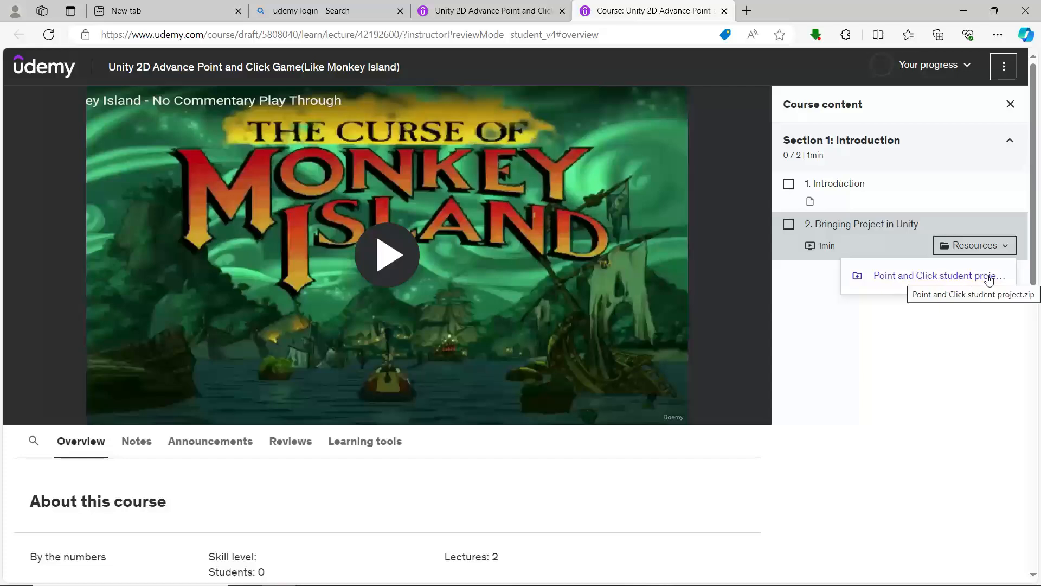
{"action": "left_click", "coordinate": [913, 276]}
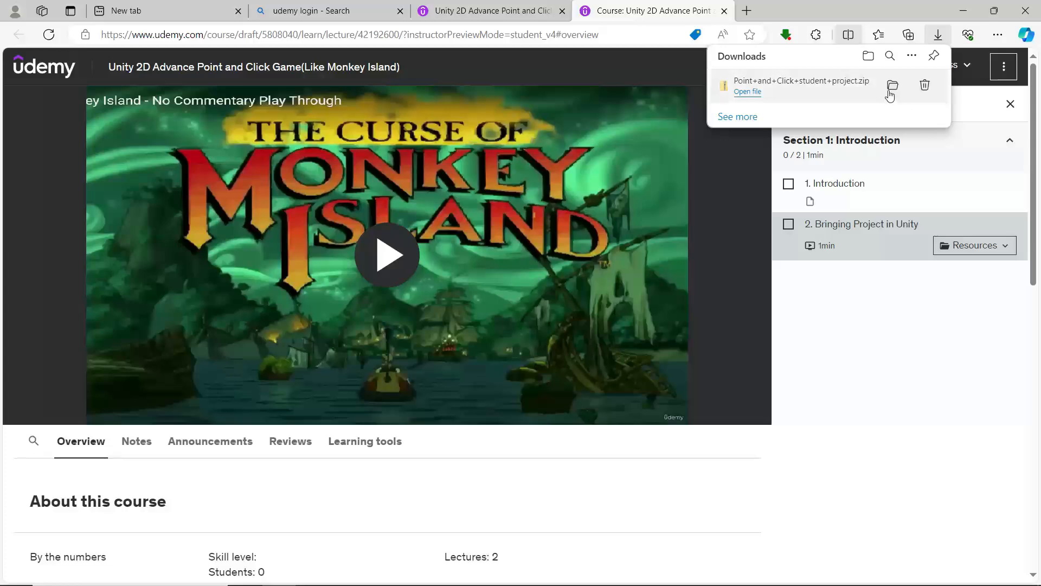
{"action": "left_click", "coordinate": [892, 85]}
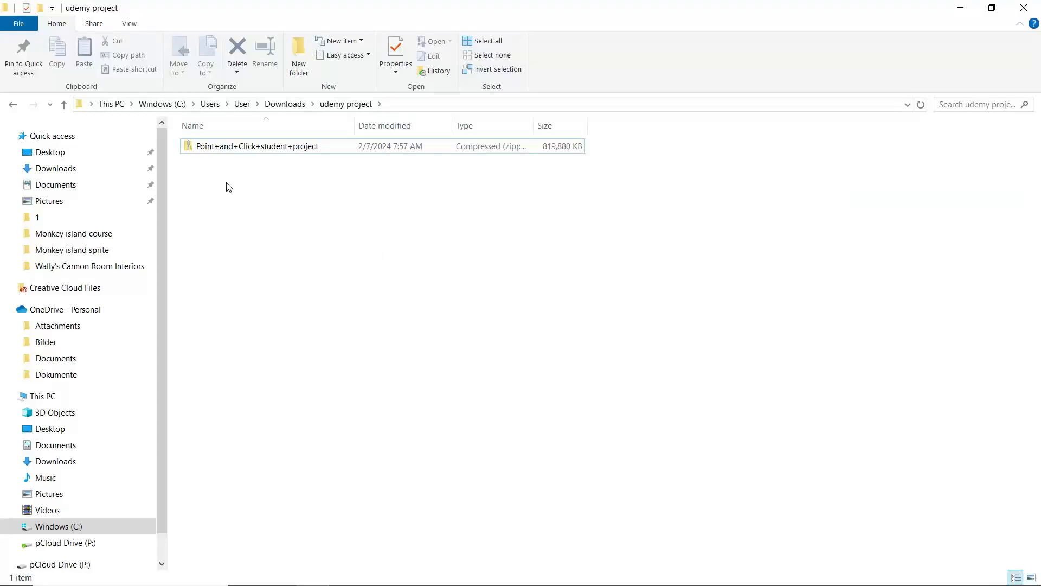
Step: Extract the downloaded archive with 7-Zip into a folder called Point+and+Click+student+project
{"action": "right_click", "coordinate": [235, 147]}
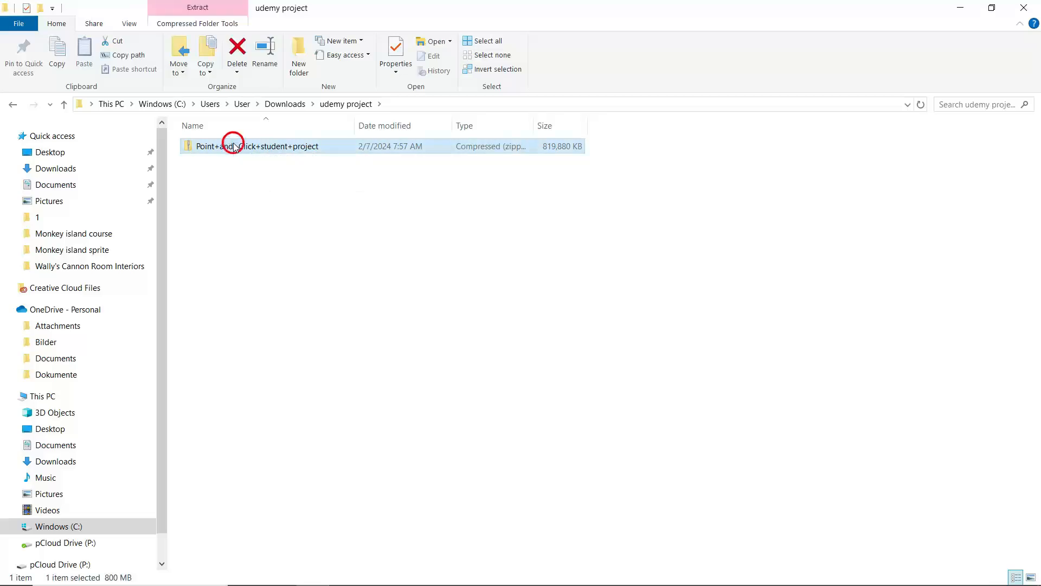
{"action": "mouse_move", "coordinate": [254, 222]}
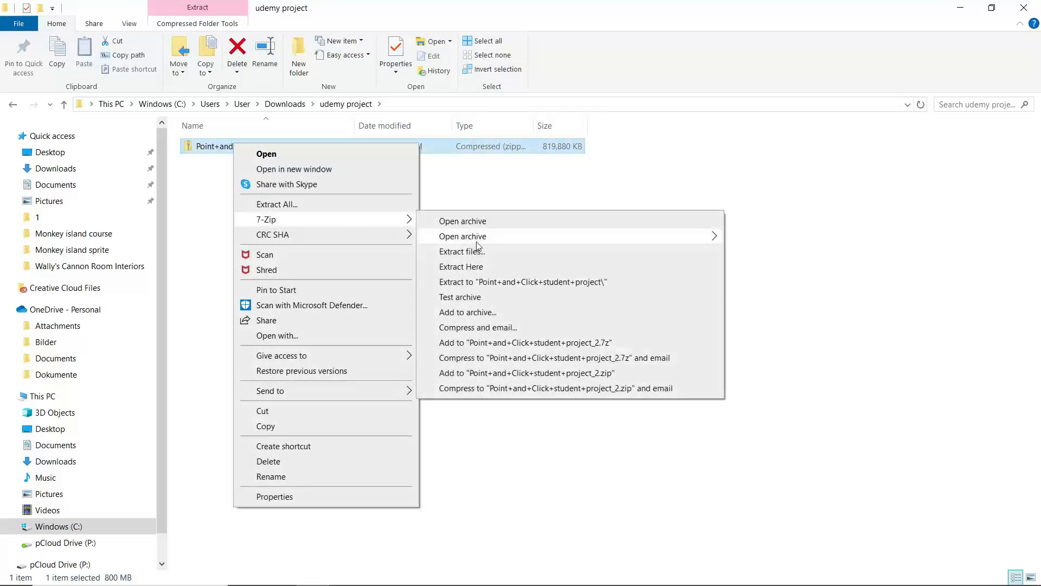
{"action": "left_click", "coordinate": [495, 284]}
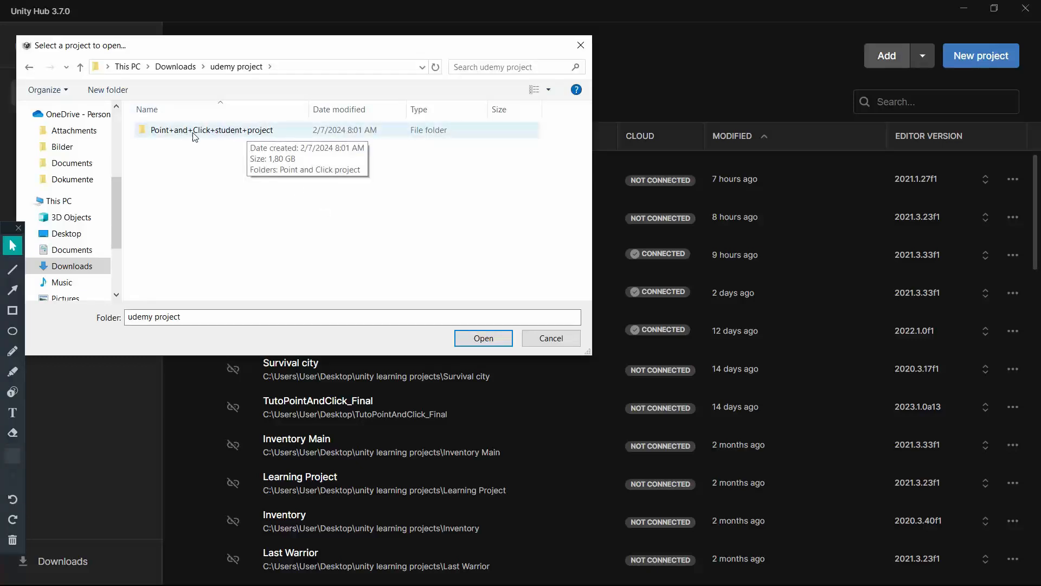
Step: In Unity Hub's project selection, rename the Point and Click project folder inside Point+and+Click+student+project to Monkey Island project and open it
{"action": "double_click", "coordinate": [223, 134]}
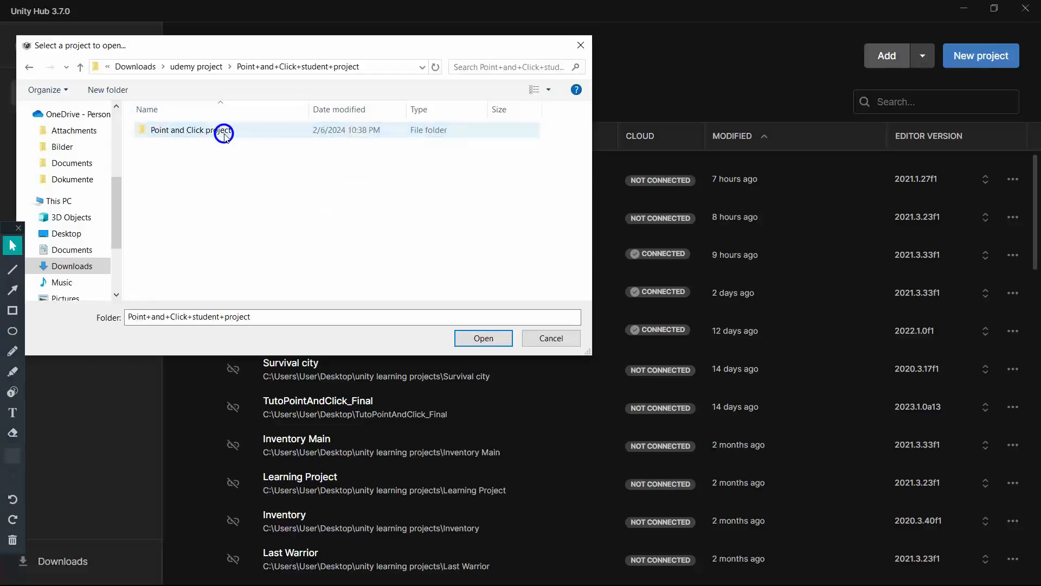
{"action": "right_click", "coordinate": [194, 137]}
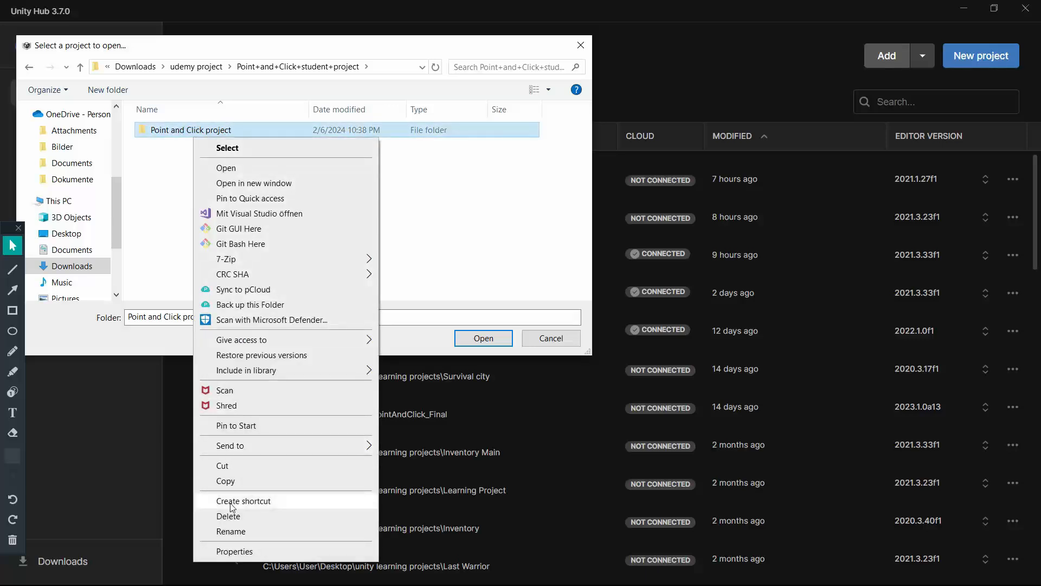
{"action": "left_click", "coordinate": [231, 530]}
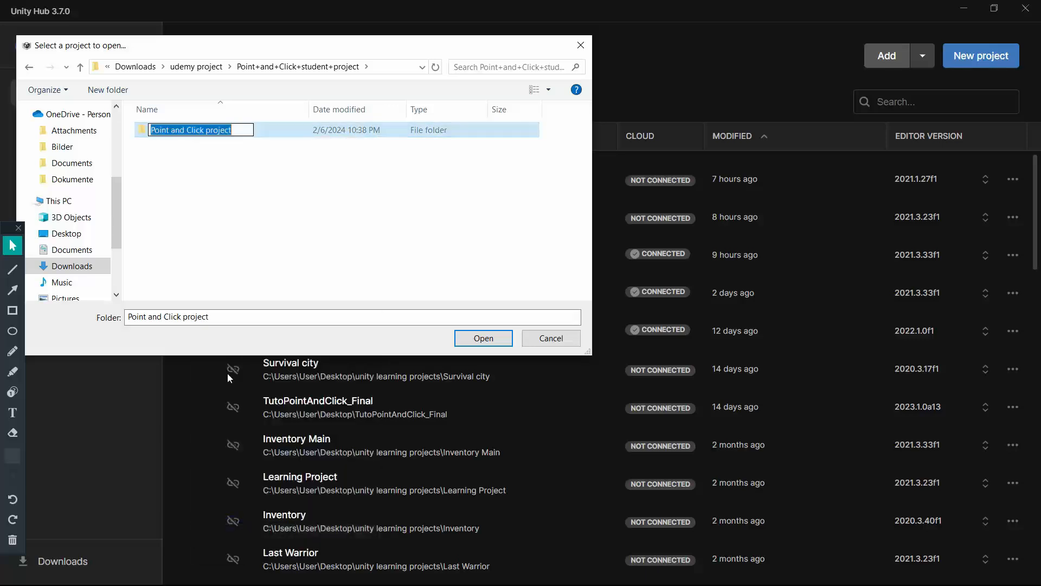
{"action": "left_click", "coordinate": [232, 130]}
{"action": "left_click", "coordinate": [207, 131]}
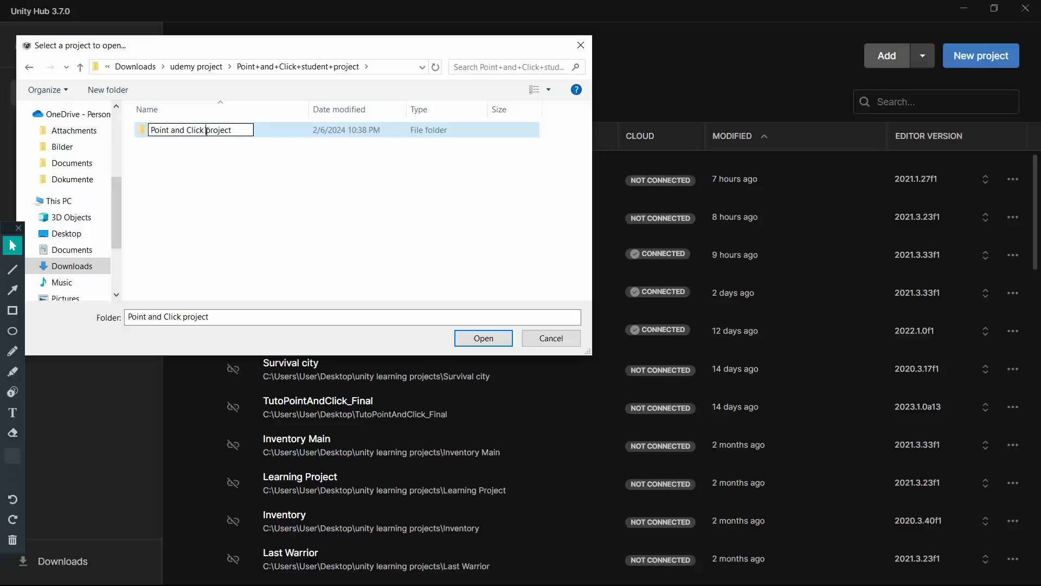
{"action": "left_click_drag", "start_coordinate": [207, 130], "coordinate": [142, 138]}
{"action": "type", "text": "Monkey "}
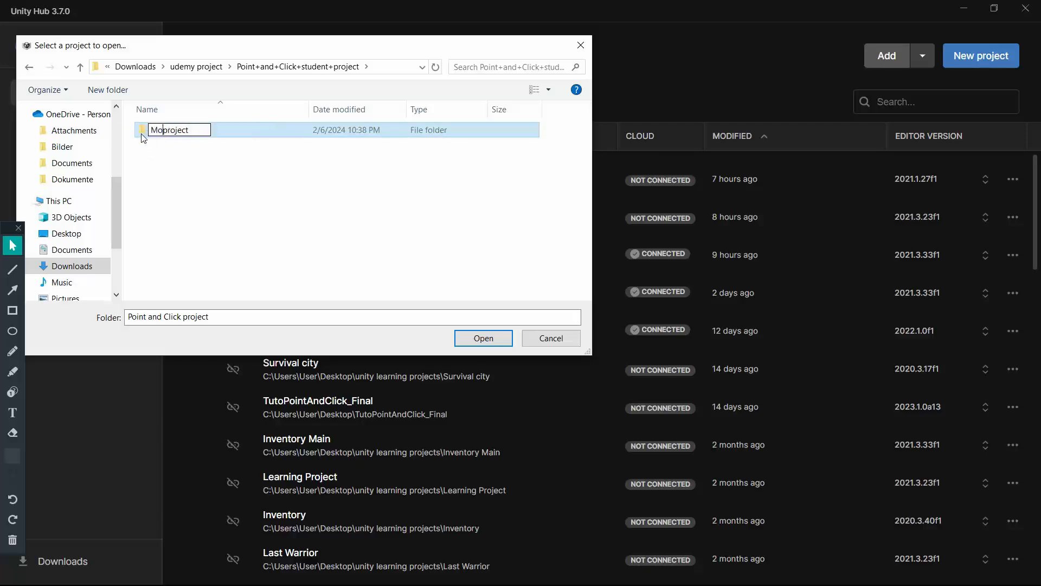
{"action": "type", "text": "island"}
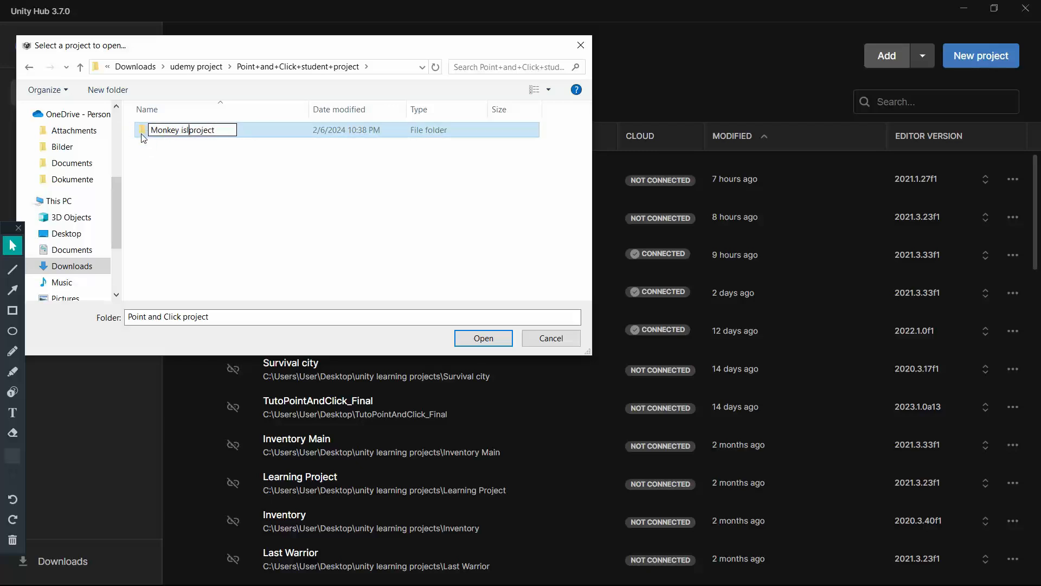
{"action": "key", "text": "BackSpace"}
{"action": "key", "text": "BackSpace"}
{"action": "key", "text": "BackSpace"}
{"action": "key", "text": "BackSpace"}
{"action": "key", "text": "BackSpace"}
{"action": "key", "text": "BackSpace"}
{"action": "type", "text": "Island"}
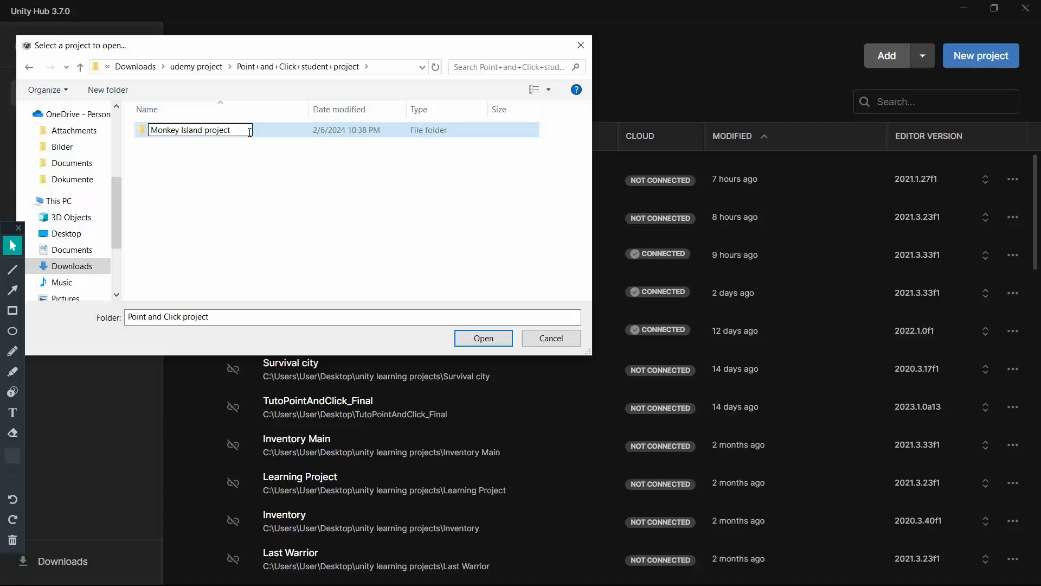
{"action": "left_click", "coordinate": [159, 165]}
{"action": "left_click", "coordinate": [189, 130]}
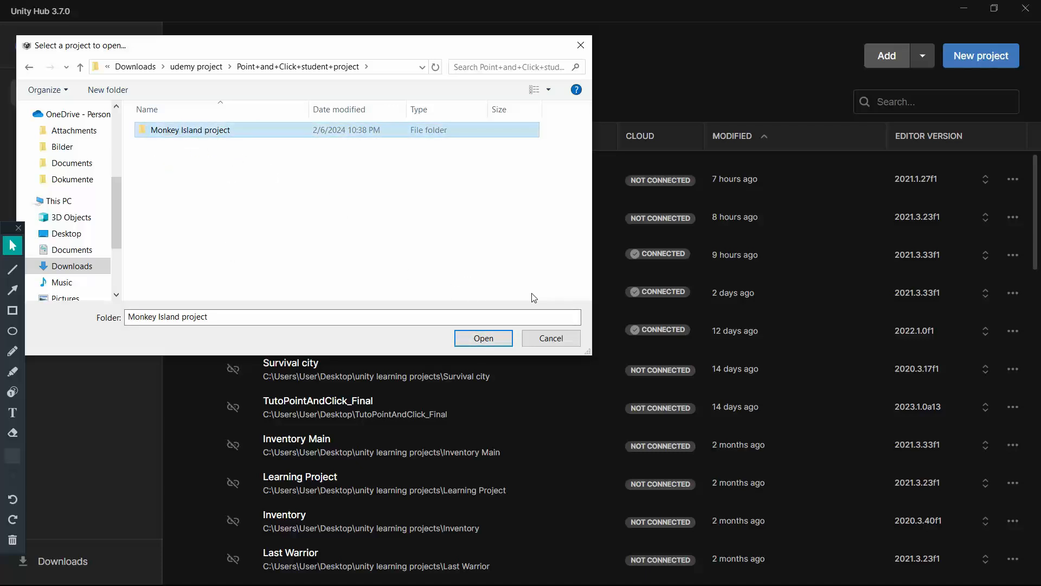
{"action": "left_click", "coordinate": [482, 338]}
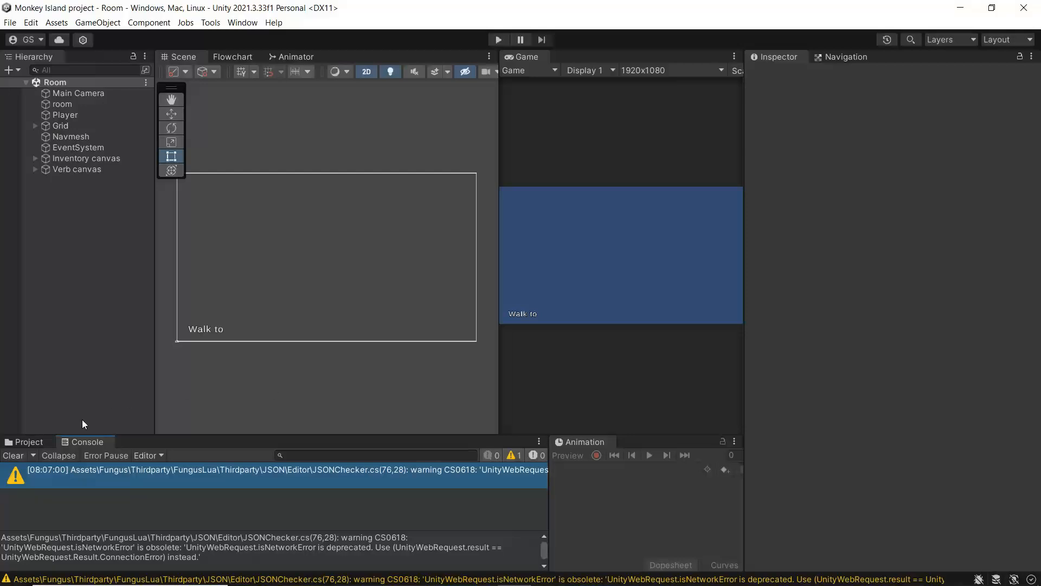
Step: Clear the console messages and bring the project's assets into view
{"action": "left_click", "coordinate": [14, 455]}
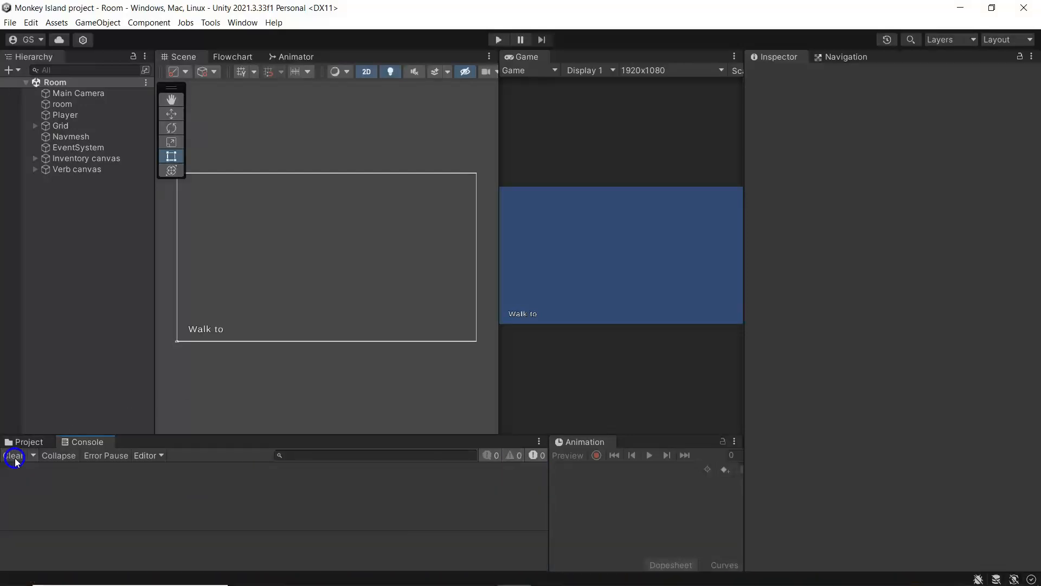
{"action": "left_click", "coordinate": [27, 442]}
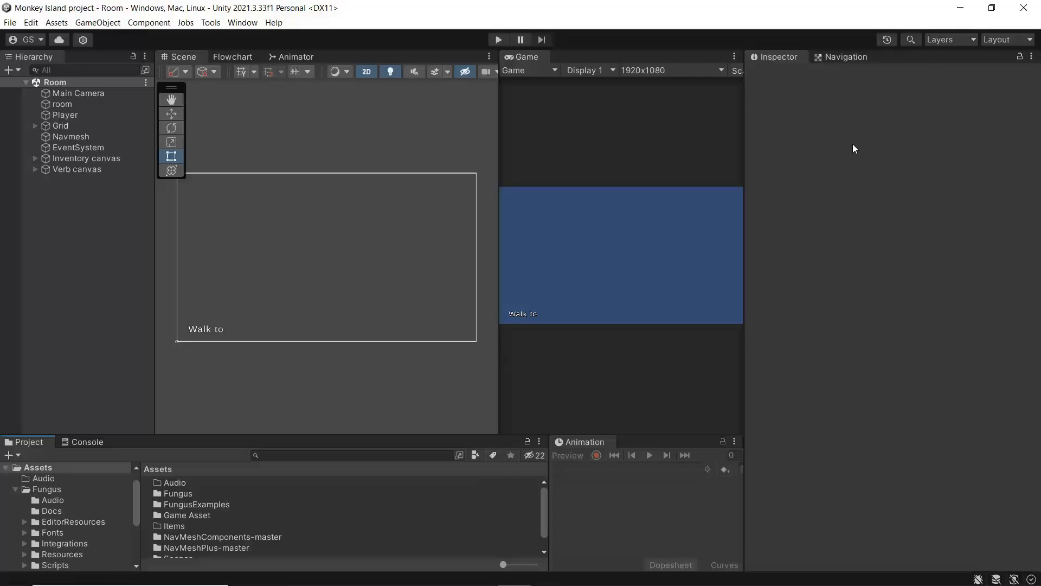
Step: Examine the project's packages in the Package Manager, searching for "co", and close it
{"action": "left_click", "coordinate": [233, 22]}
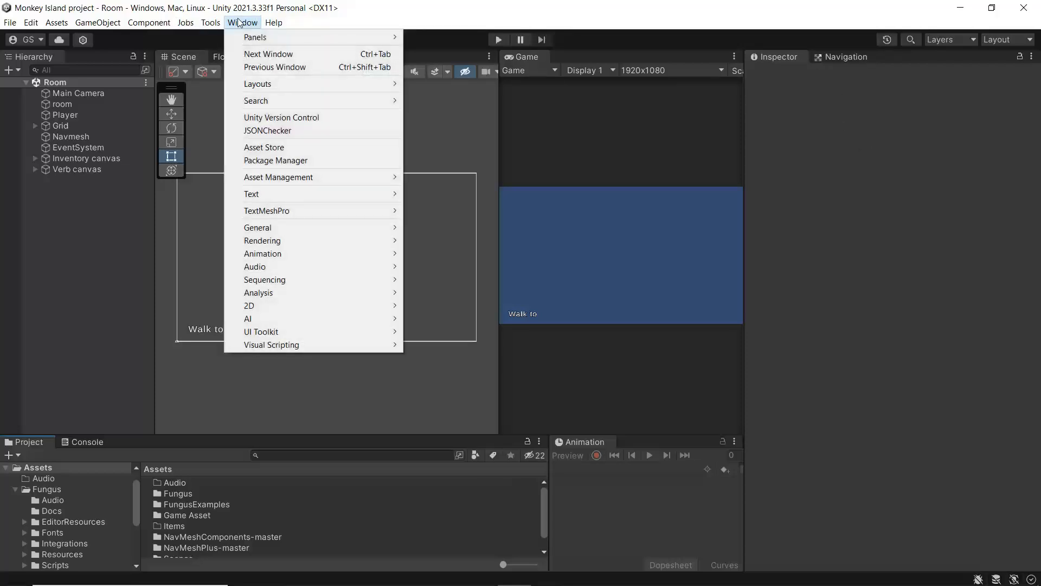
{"action": "left_click", "coordinate": [268, 161]}
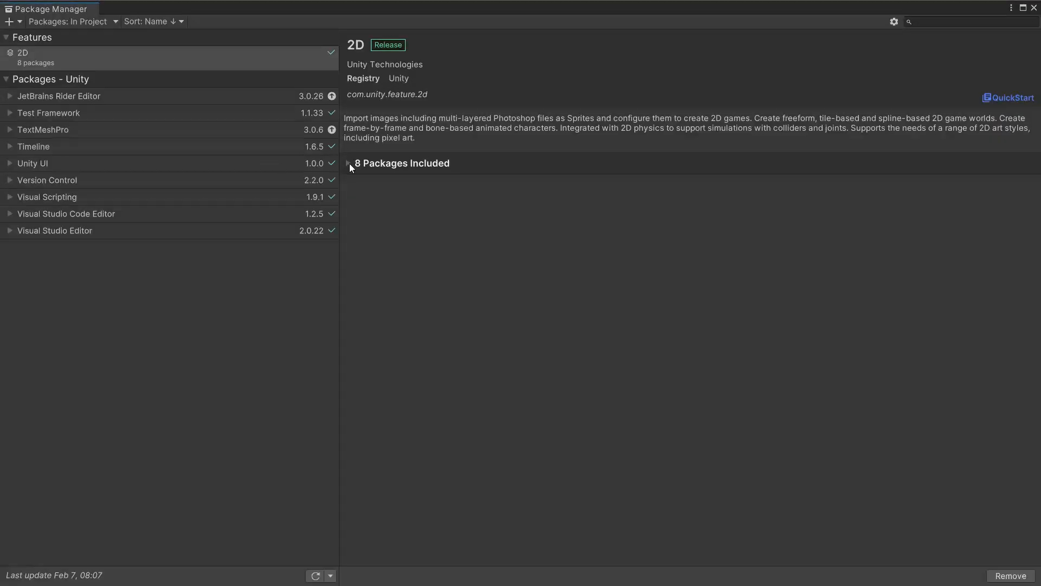
{"action": "left_click", "coordinate": [964, 22]}
{"action": "type", "text": "co"}
{"action": "left_click", "coordinate": [1034, 8]}
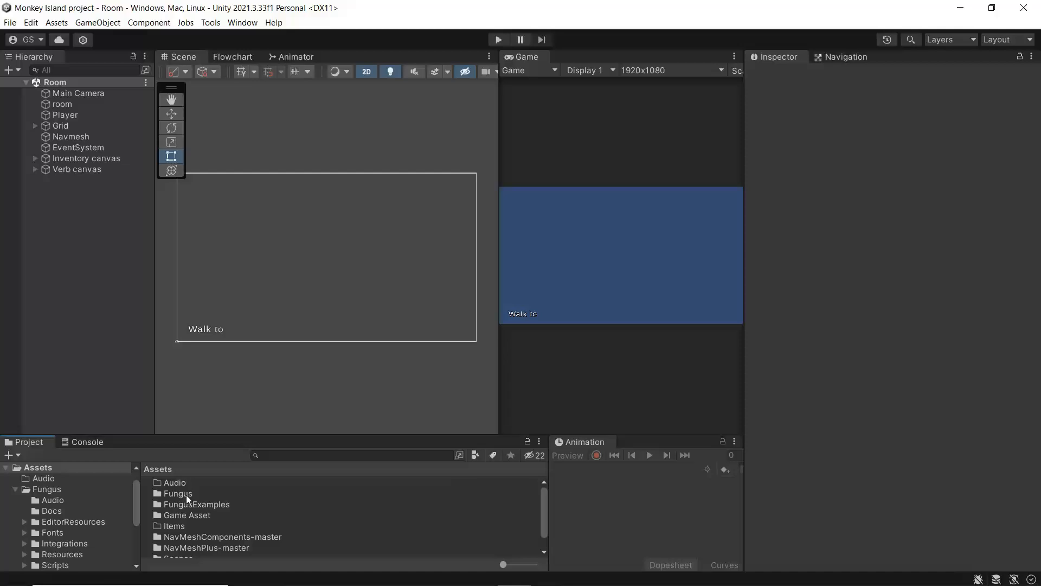
Step: Look through the Fungus Scripts folder and the project's own Scripts folder
{"action": "scroll", "coordinate": [61, 500], "scroll_direction": "down", "scroll_amount": 3}
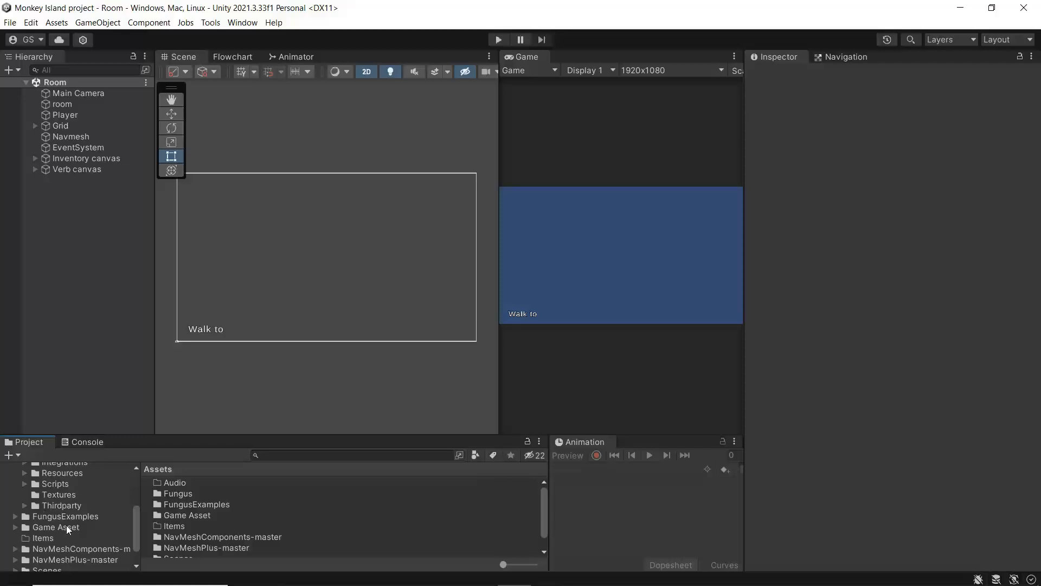
{"action": "left_click", "coordinate": [55, 484]}
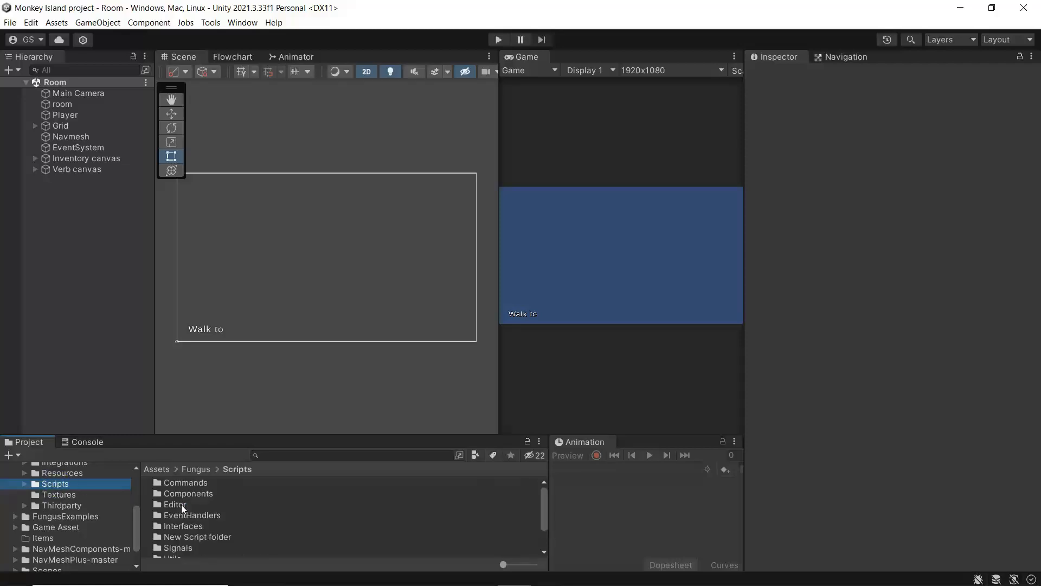
{"action": "scroll", "coordinate": [249, 512], "scroll_direction": "down", "scroll_amount": 2}
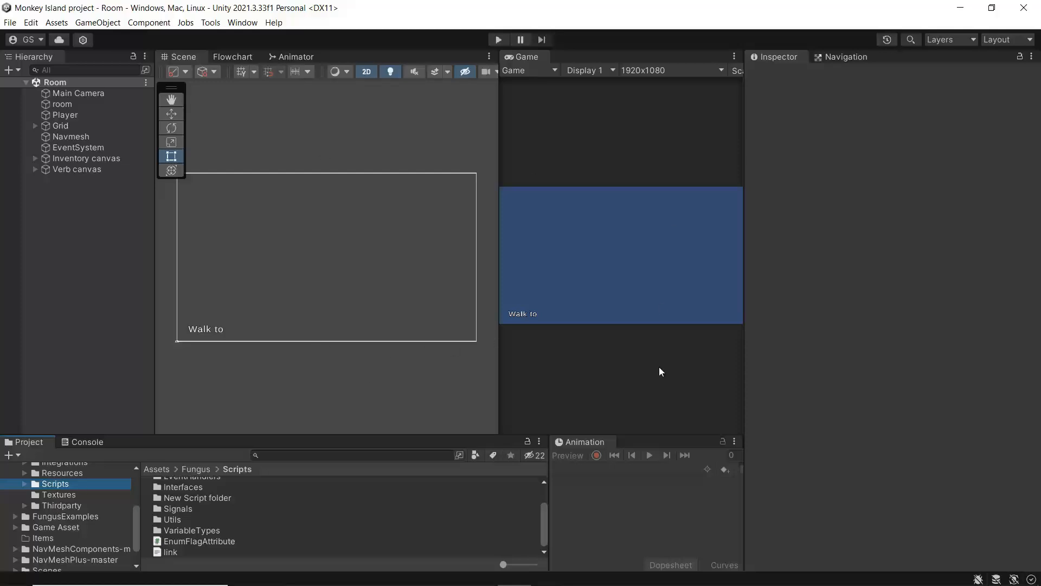
{"action": "scroll", "coordinate": [67, 519], "scroll_direction": "down", "scroll_amount": 2}
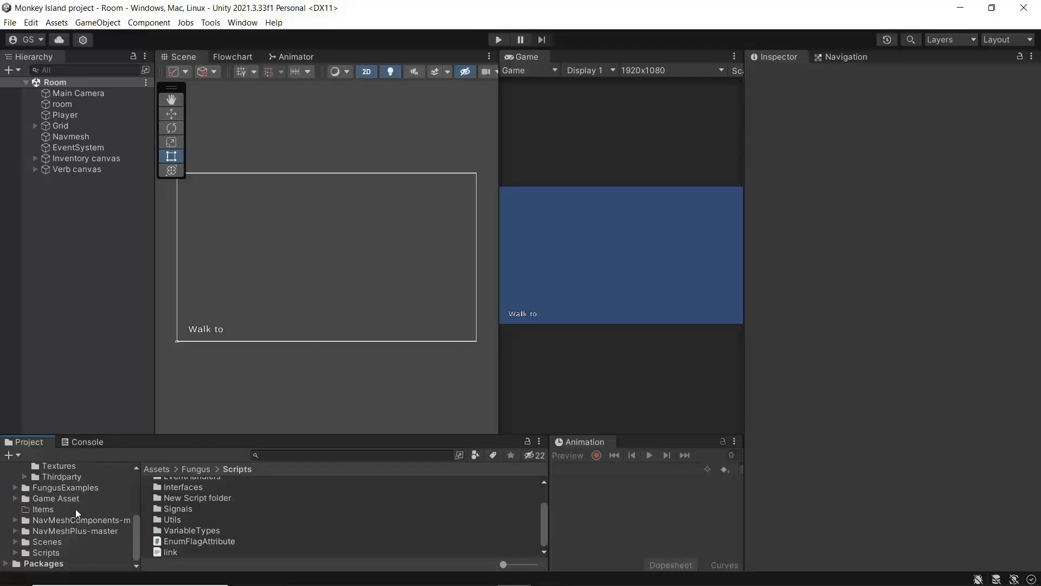
{"action": "left_click", "coordinate": [54, 553]}
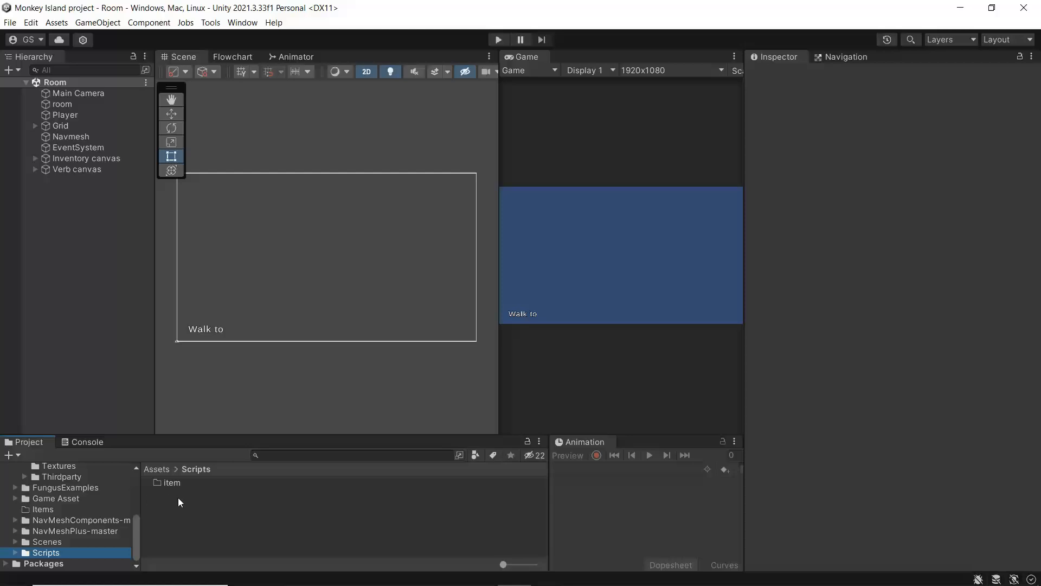
Step: Open the MainMenu scene from the Scenes folder
{"action": "left_click", "coordinate": [39, 539]}
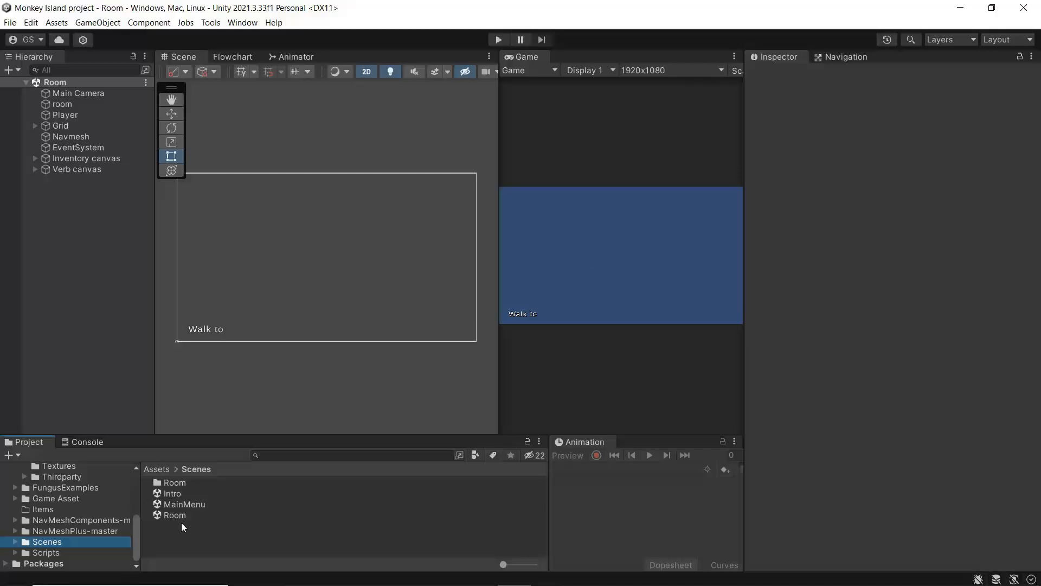
{"action": "left_click", "coordinate": [175, 504]}
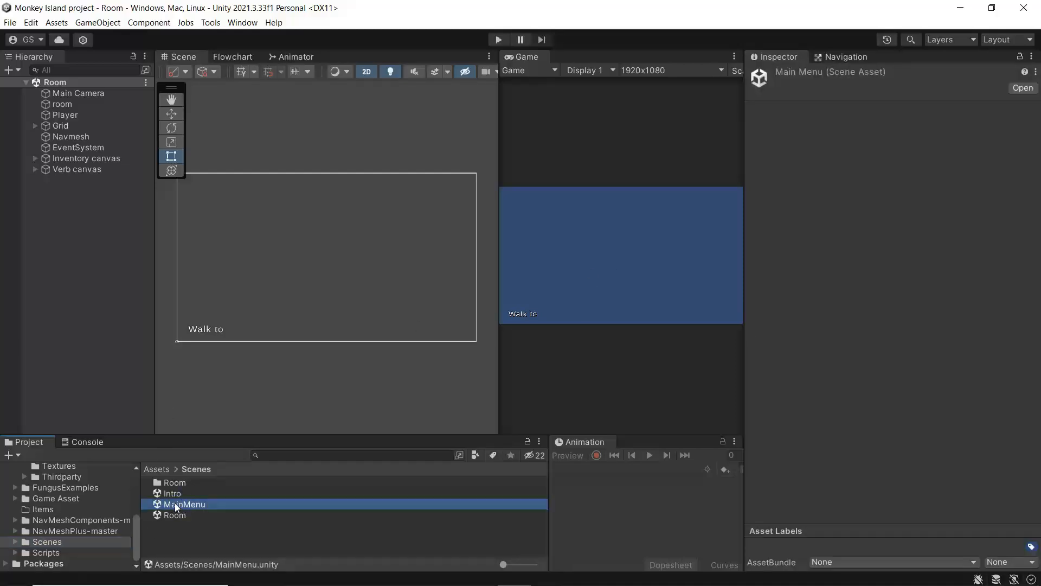
{"action": "double_click", "coordinate": [160, 502]}
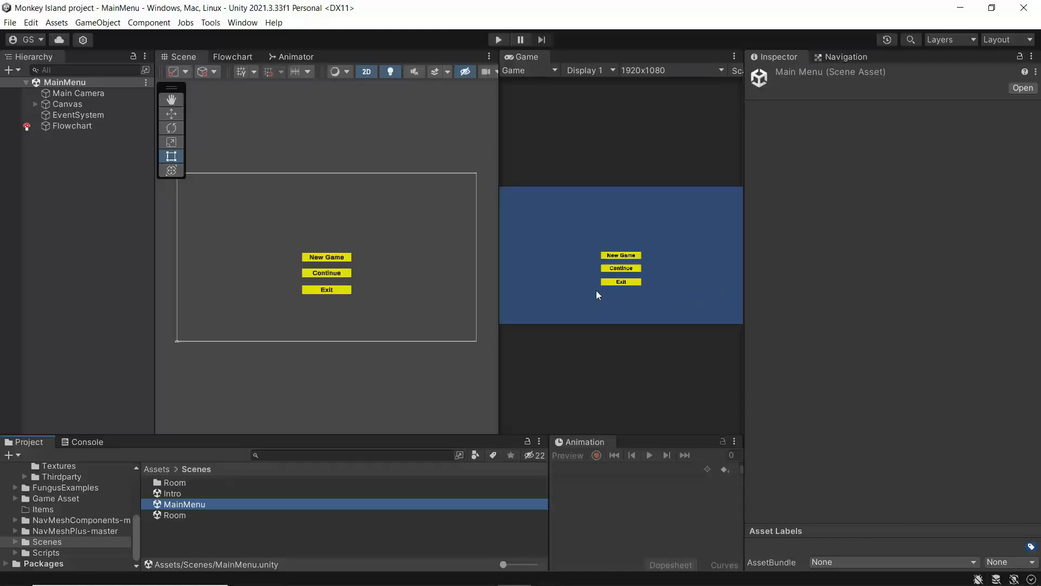
Step: Resize the editor layout by narrowing the Inspector to give the Scene and Game views more width
{"action": "left_click_drag", "start_coordinate": [150, 202], "coordinate": [117, 200]}
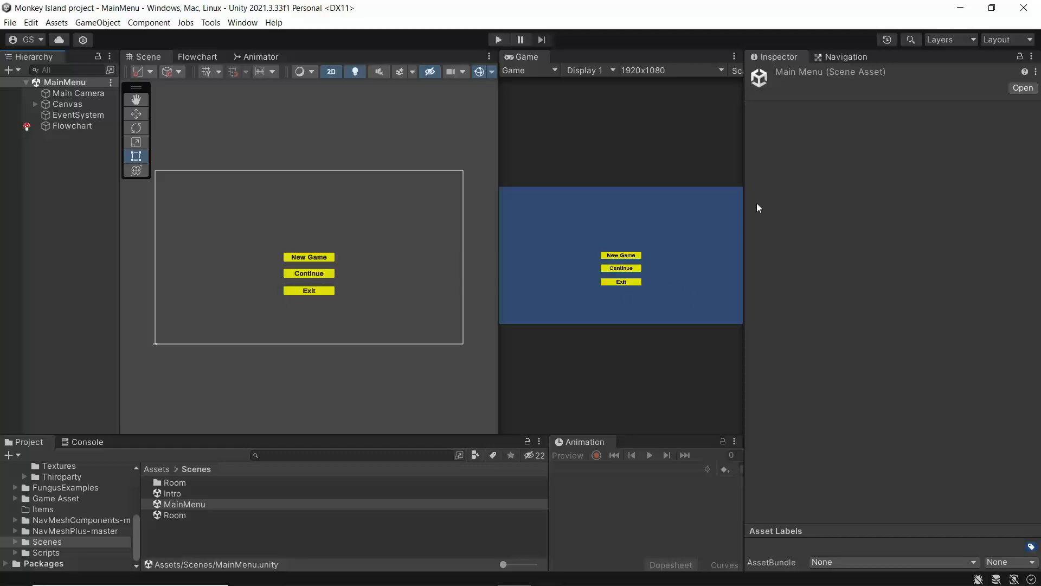
{"action": "left_click_drag", "start_coordinate": [748, 176], "coordinate": [870, 181]}
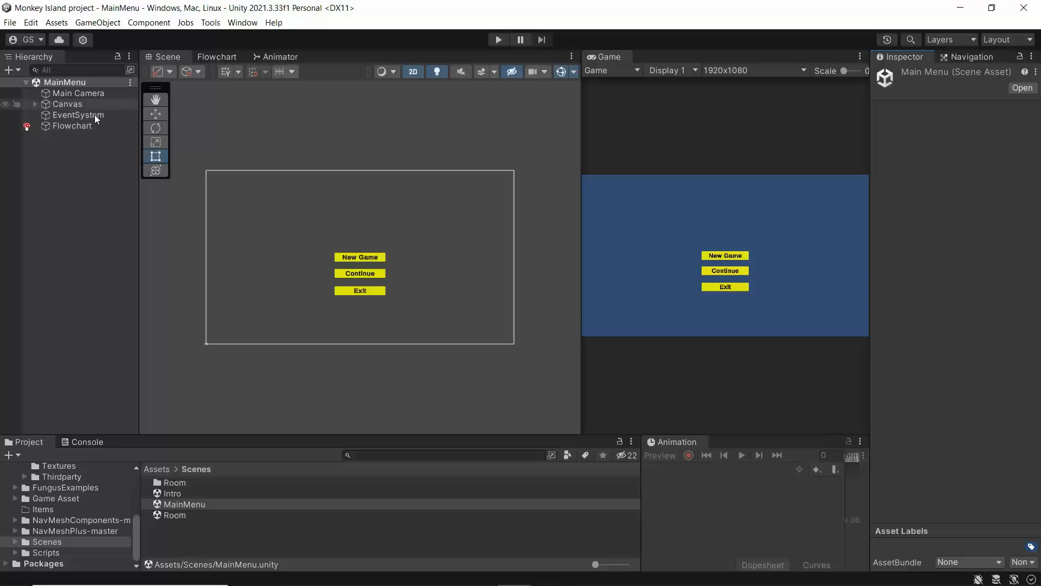
Step: Add a second UI Canvas at the root of the MainMenu scene
{"action": "left_click", "coordinate": [67, 103]}
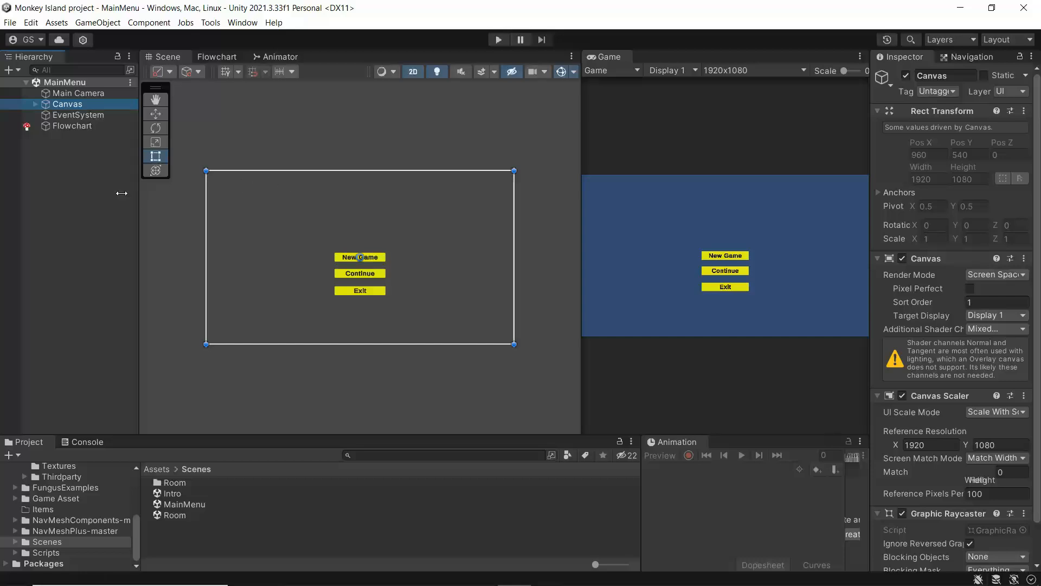
{"action": "right_click", "coordinate": [44, 161]}
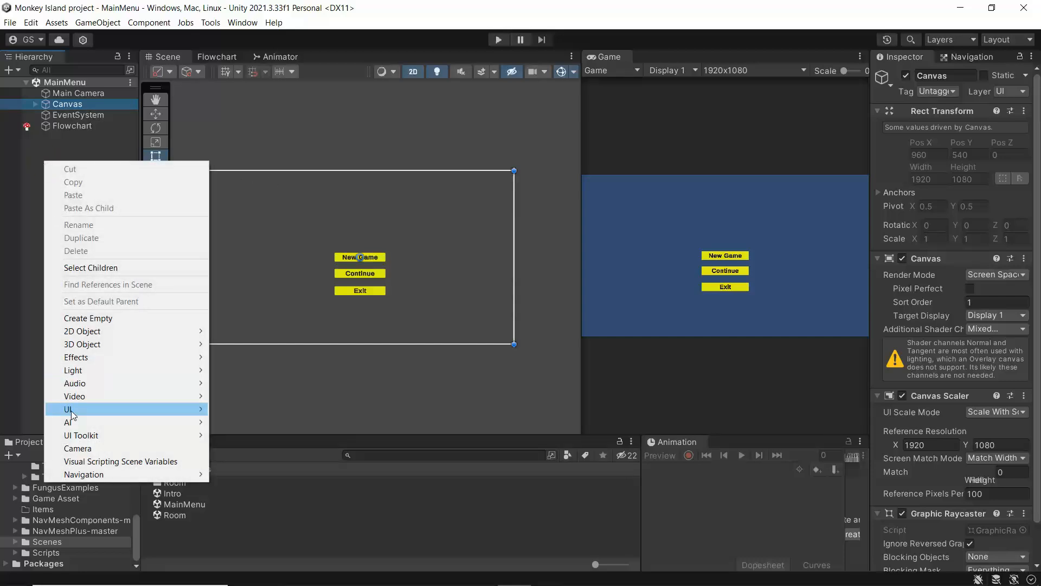
{"action": "mouse_move", "coordinate": [69, 409]}
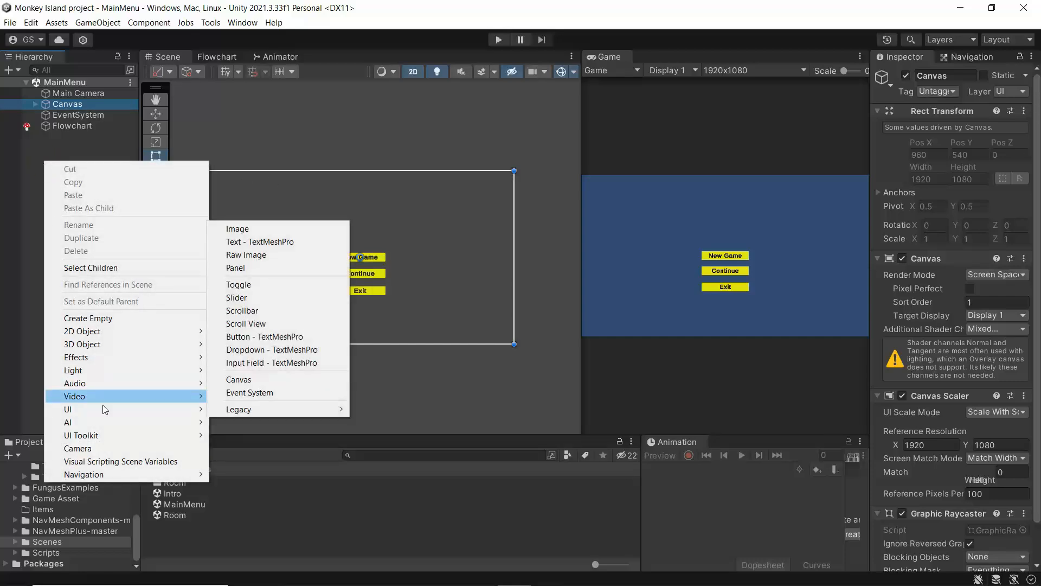
{"action": "left_click", "coordinate": [243, 380]}
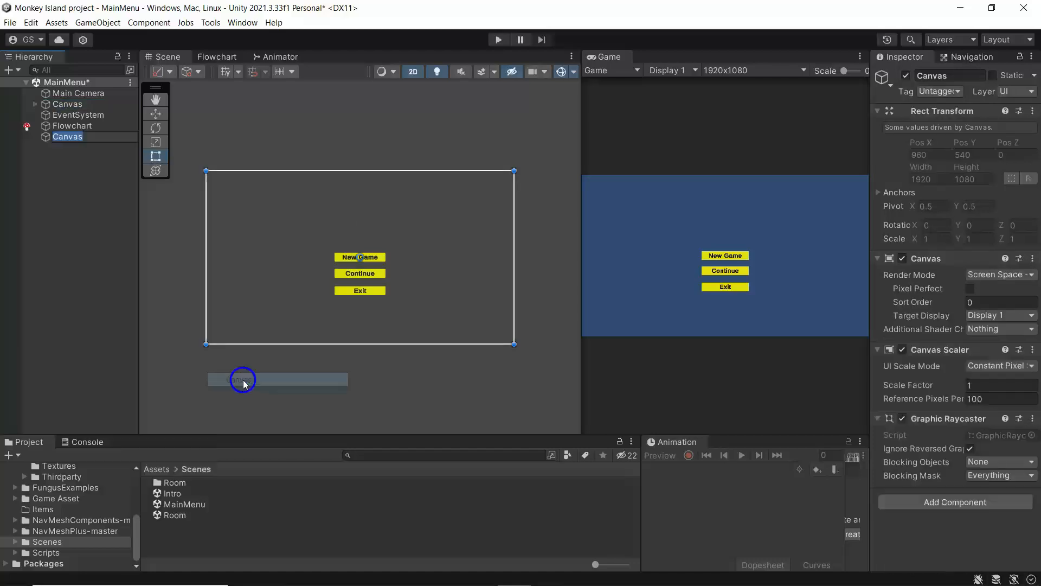
{"action": "left_click", "coordinate": [54, 137]}
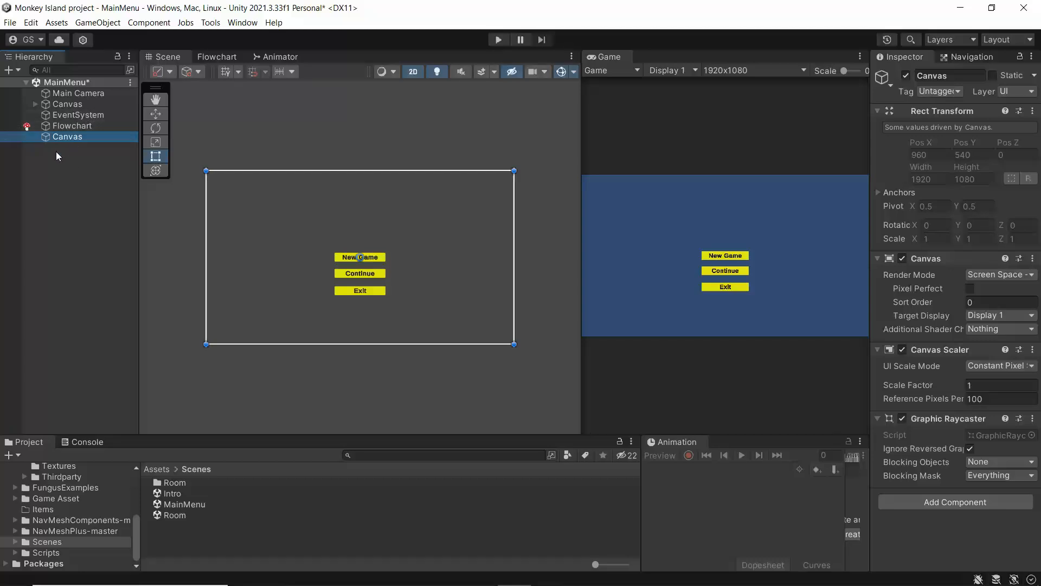
Step: Add a TextMeshPro button inside the second Canvas
{"action": "right_click", "coordinate": [54, 136]}
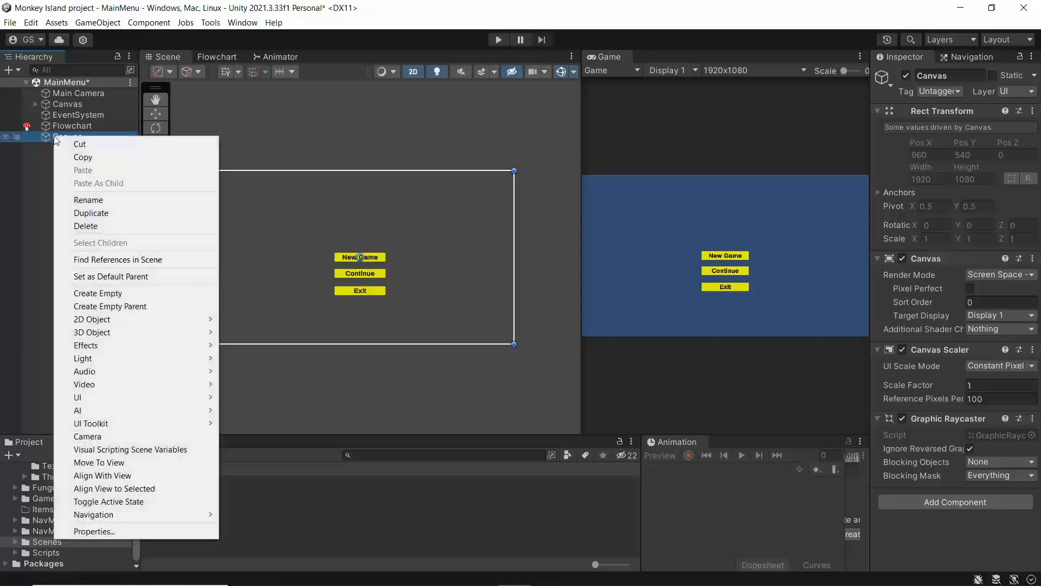
{"action": "left_click", "coordinate": [43, 138]}
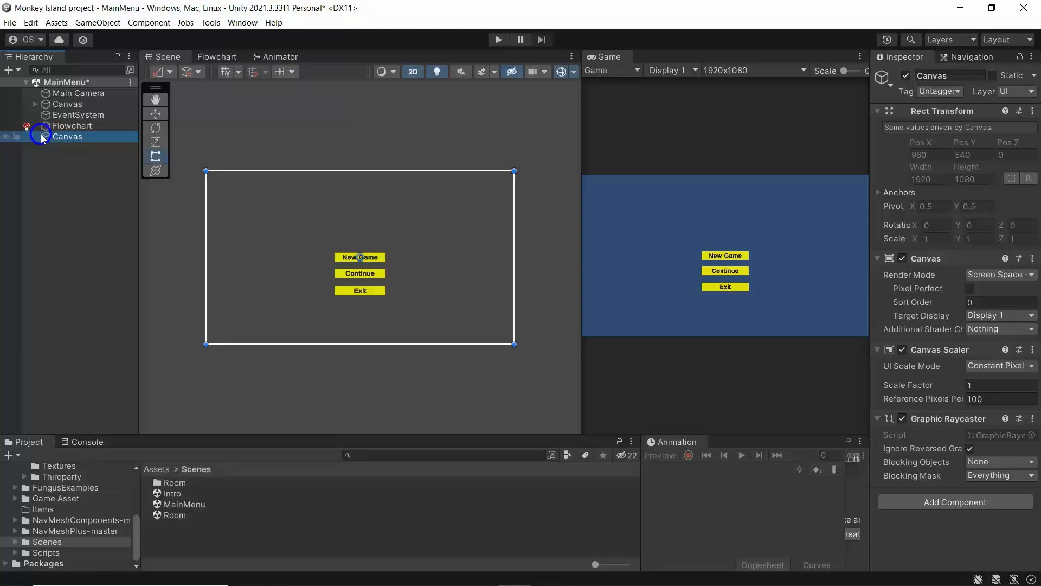
{"action": "right_click", "coordinate": [67, 138]}
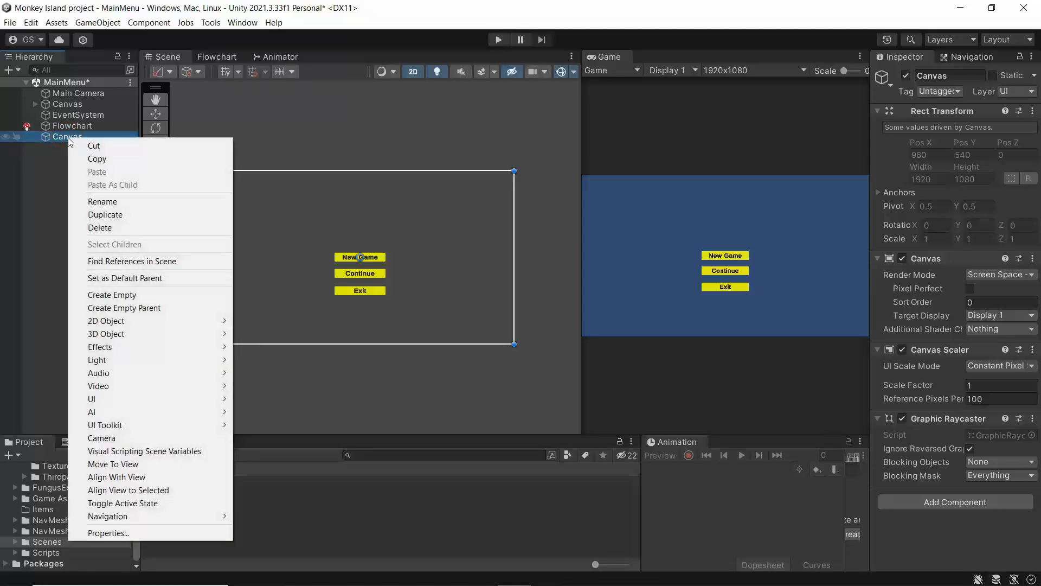
{"action": "mouse_move", "coordinate": [125, 393]}
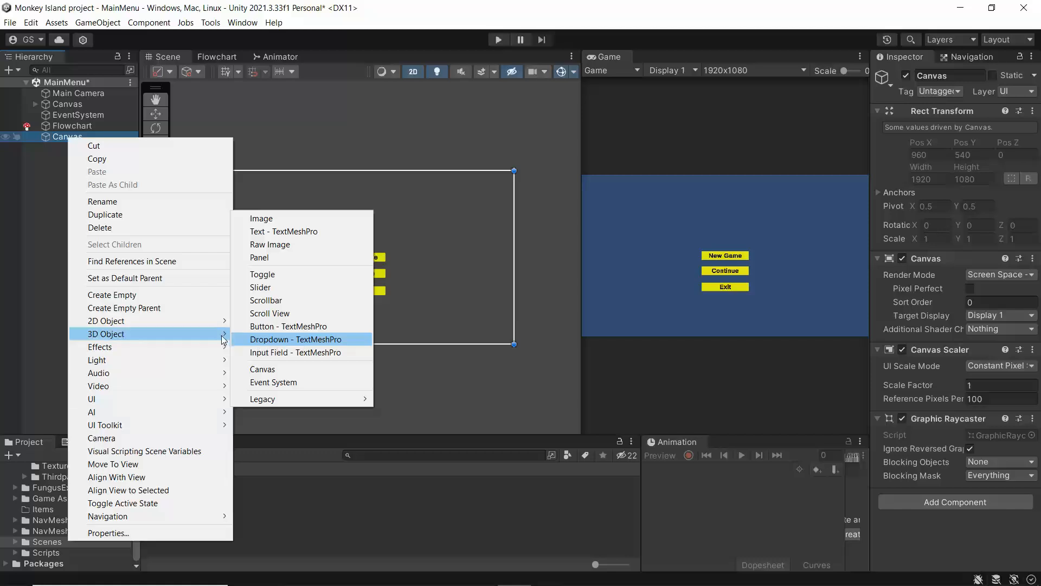
{"action": "left_click", "coordinate": [261, 327]}
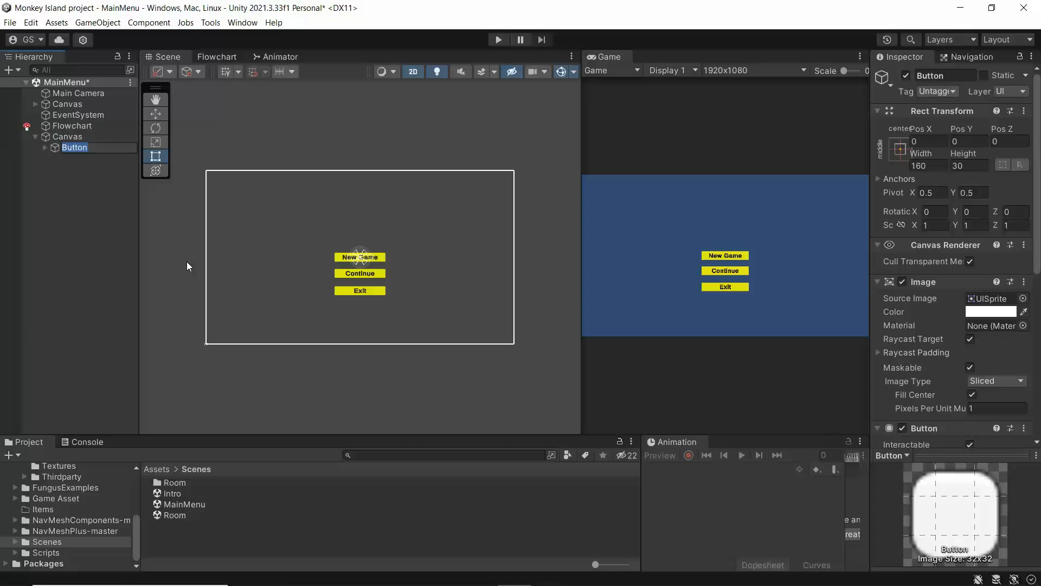
Step: Move the new button horizontally away from the New Game button to about Pos X -666
{"action": "left_click", "coordinate": [155, 113]}
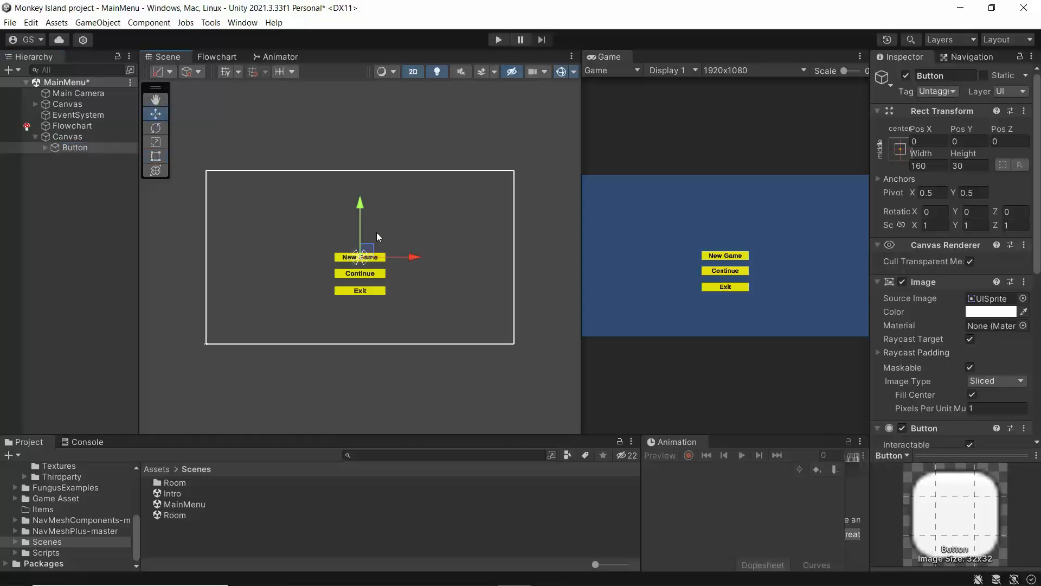
{"action": "left_click_drag", "start_coordinate": [408, 259], "coordinate": [306, 252]}
{"action": "scroll", "coordinate": [245, 259], "scroll_direction": "up", "scroll_amount": 3}
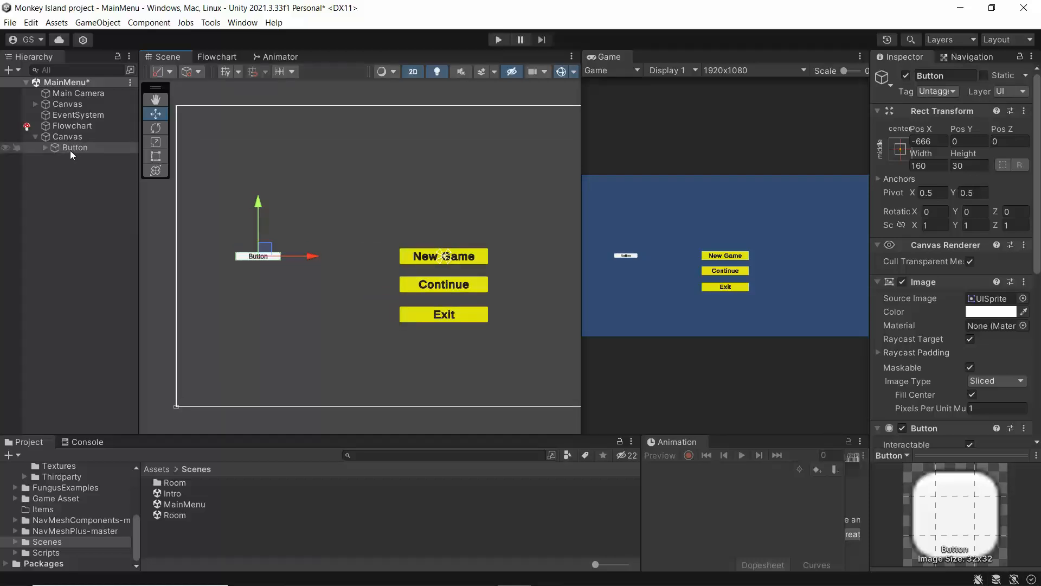
Step: Change the new button's TextMeshPro label text to "Facebook"
{"action": "scroll", "coordinate": [989, 324], "scroll_direction": "down", "scroll_amount": 6}
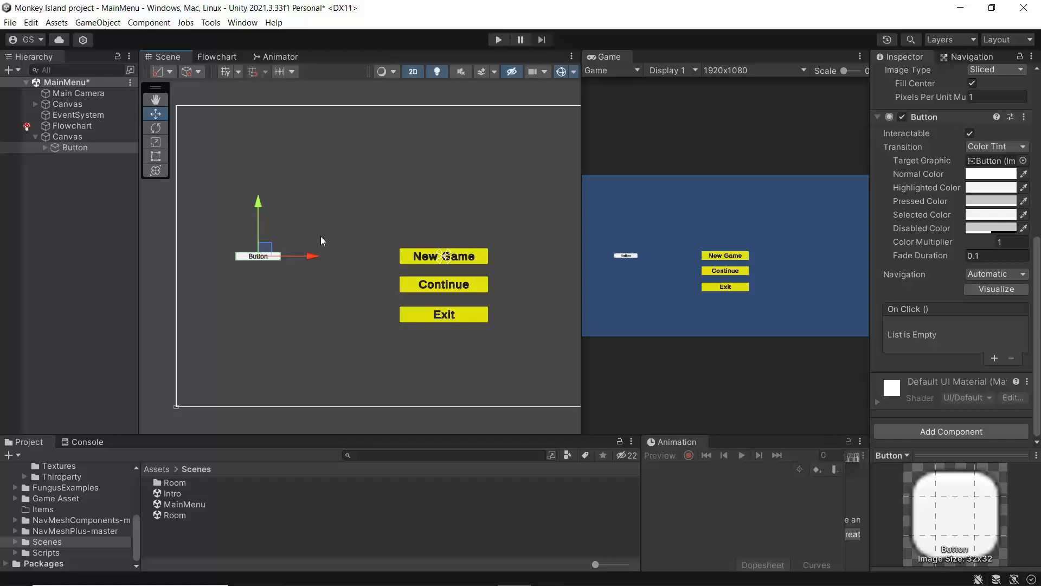
{"action": "left_click", "coordinate": [43, 148]}
{"action": "left_click", "coordinate": [80, 160]}
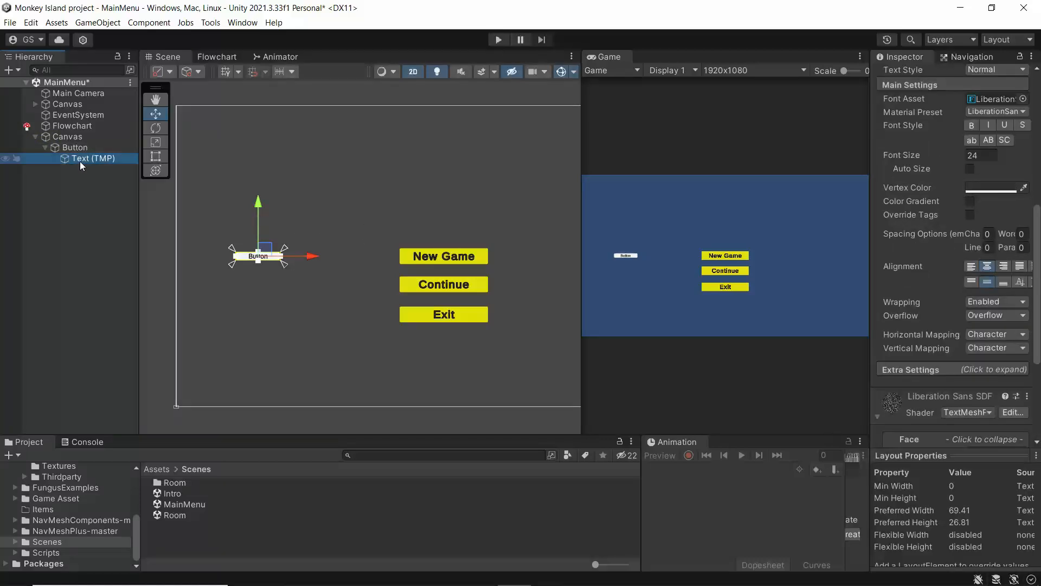
{"action": "scroll", "coordinate": [954, 307], "scroll_direction": "down", "scroll_amount": 5}
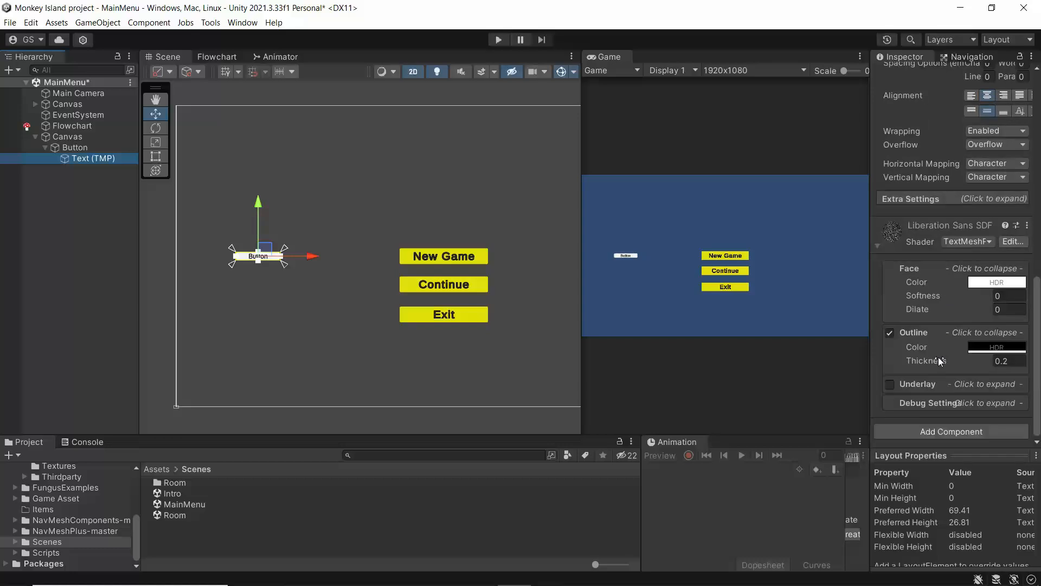
{"action": "scroll", "coordinate": [937, 349], "scroll_direction": "up", "scroll_amount": 5}
{"action": "scroll", "coordinate": [933, 334], "scroll_direction": "up", "scroll_amount": 4}
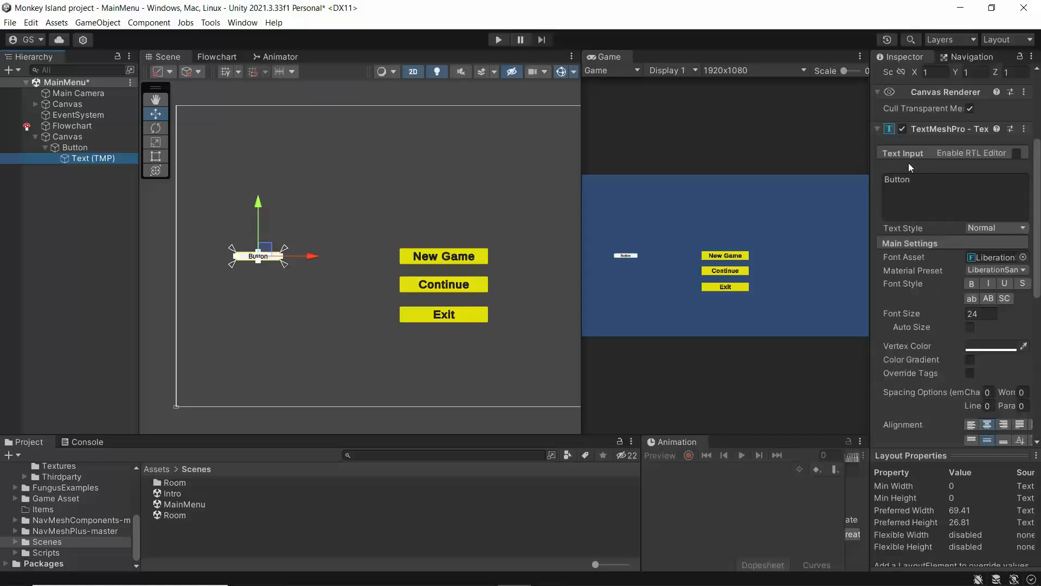
{"action": "left_click_drag", "start_coordinate": [910, 180], "coordinate": [879, 179]}
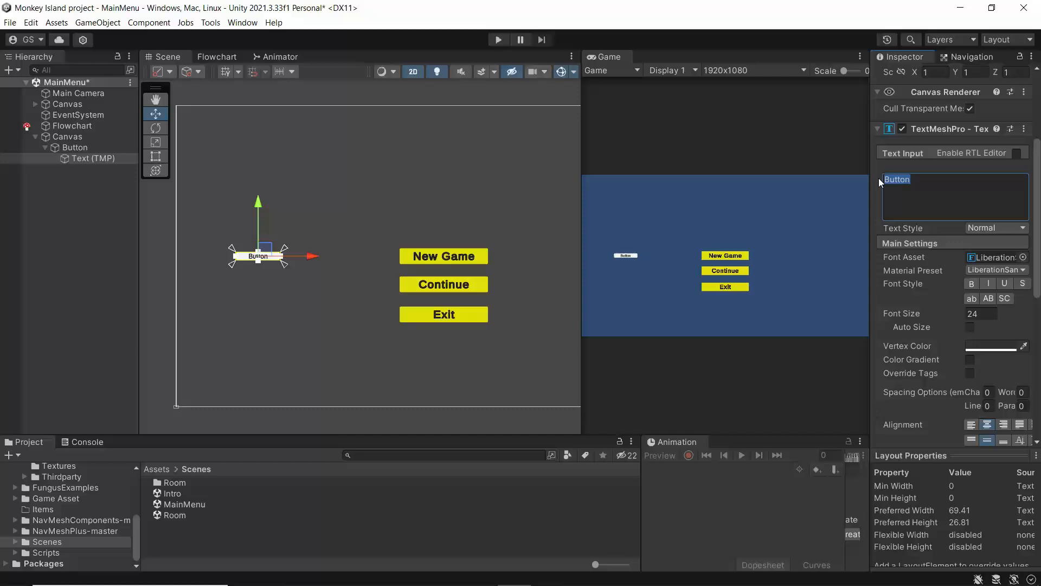
{"action": "type", "text": "Facebook"}
{"action": "scroll", "coordinate": [260, 263], "scroll_direction": "up", "scroll_amount": 3}
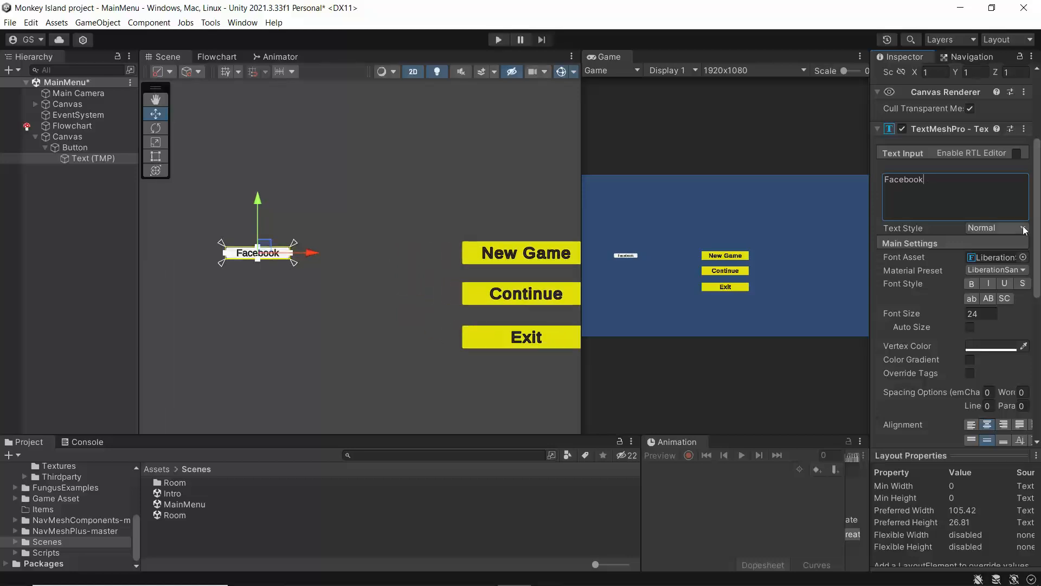
Step: Review the Facebook button's text and component settings and the UI Scale Mode options of its Canvas
{"action": "scroll", "coordinate": [939, 387], "scroll_direction": "down", "scroll_amount": 3}
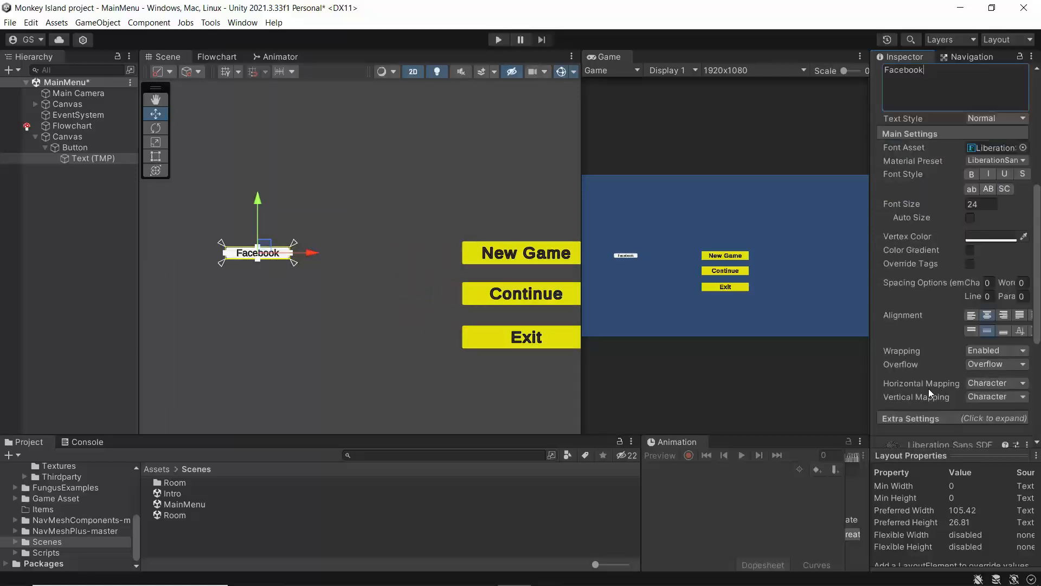
{"action": "scroll", "coordinate": [928, 388], "scroll_direction": "down", "scroll_amount": 3}
{"action": "scroll", "coordinate": [923, 382], "scroll_direction": "down", "scroll_amount": 3}
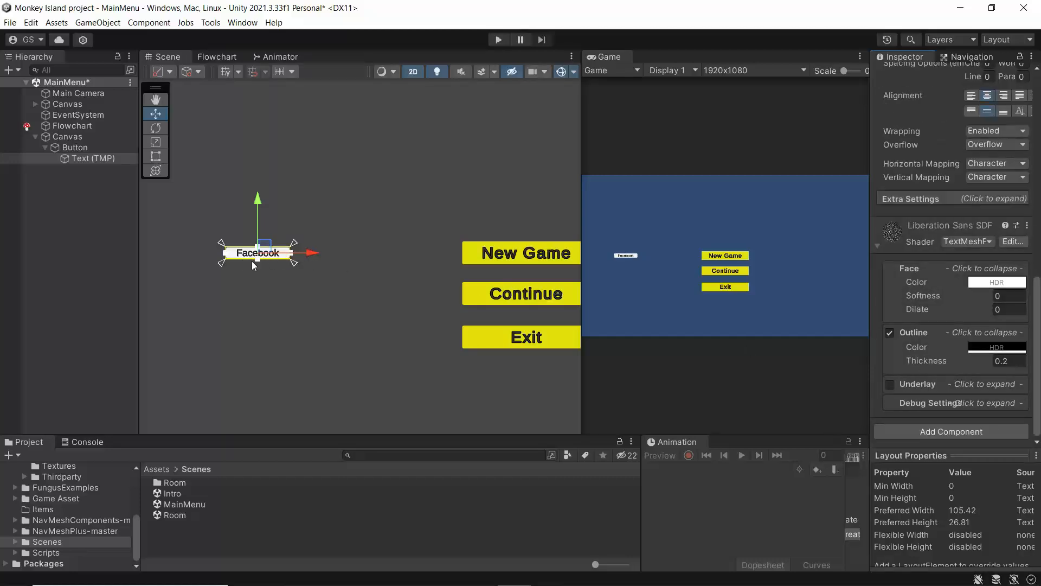
{"action": "left_click", "coordinate": [85, 151]}
{"action": "left_click", "coordinate": [88, 157]}
{"action": "left_click", "coordinate": [75, 148]}
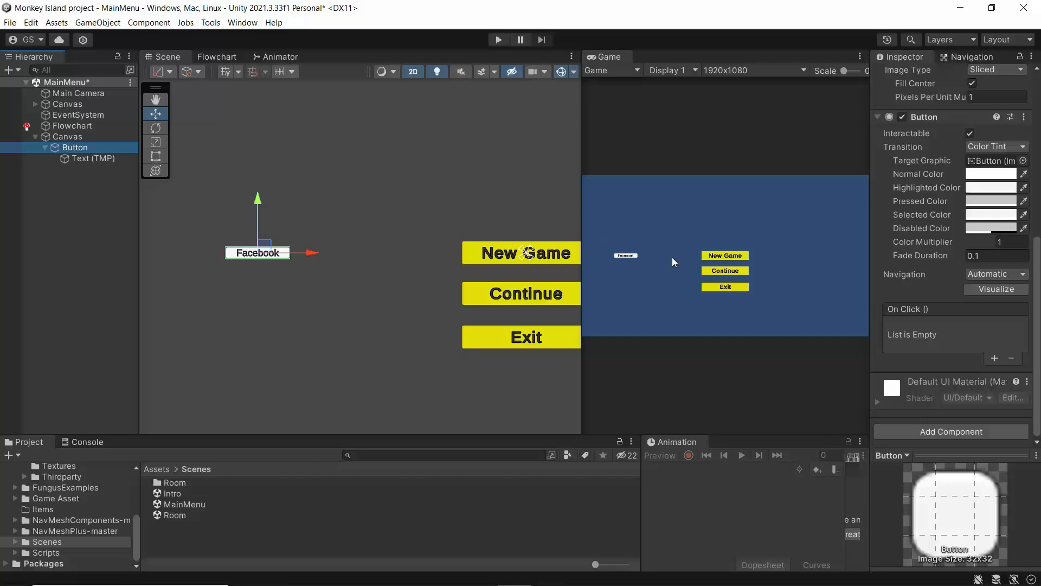
{"action": "left_click", "coordinate": [54, 137]}
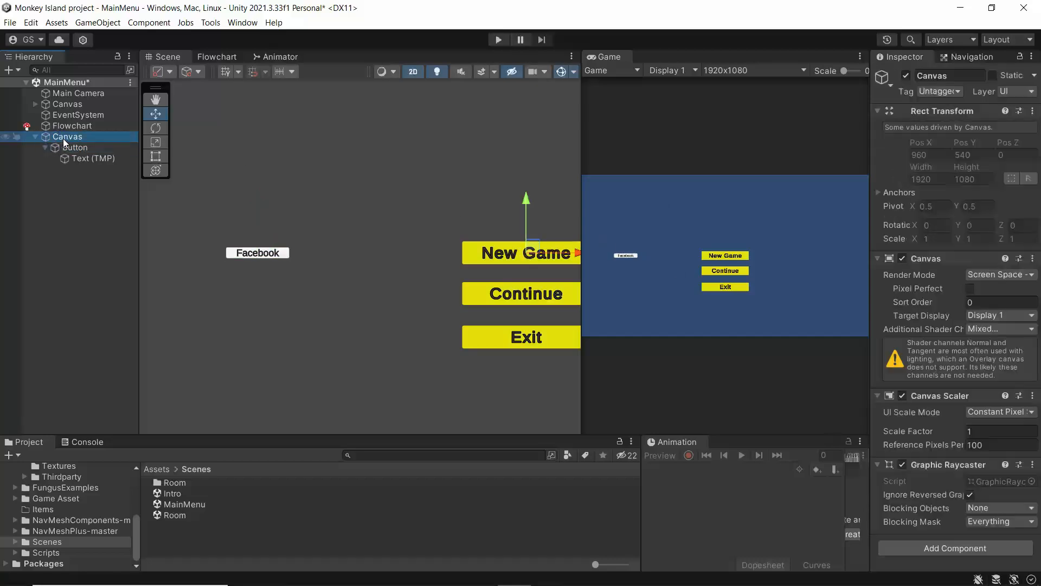
{"action": "scroll", "coordinate": [215, 183], "scroll_direction": "down", "scroll_amount": 1}
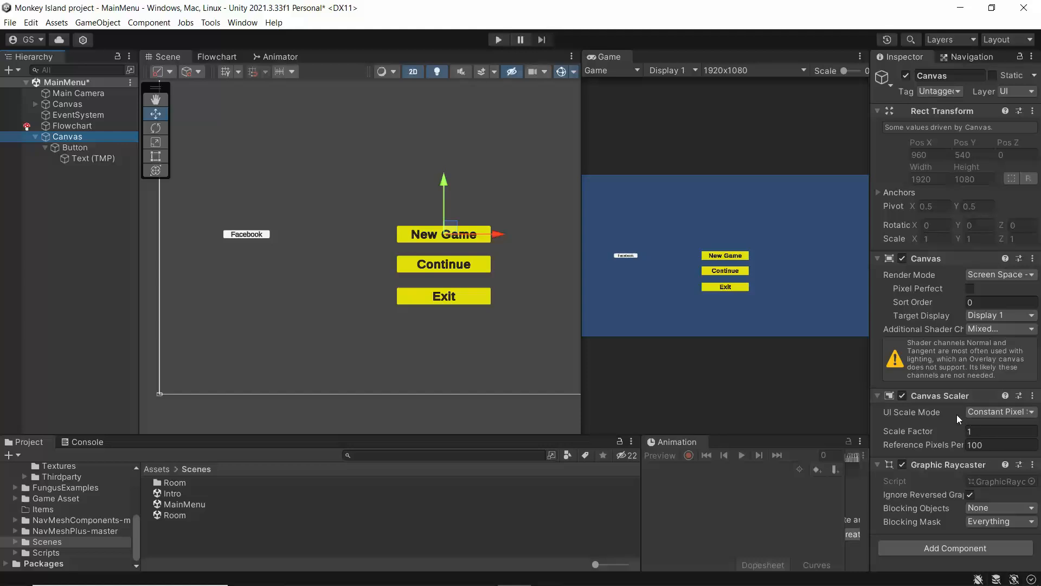
{"action": "left_click", "coordinate": [992, 415]}
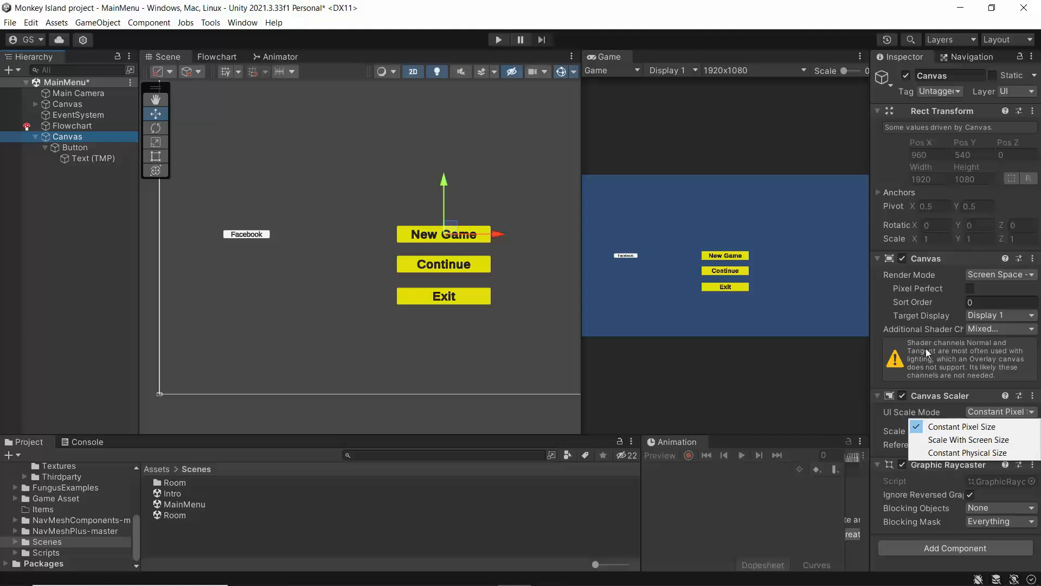
{"action": "left_click", "coordinate": [894, 331]}
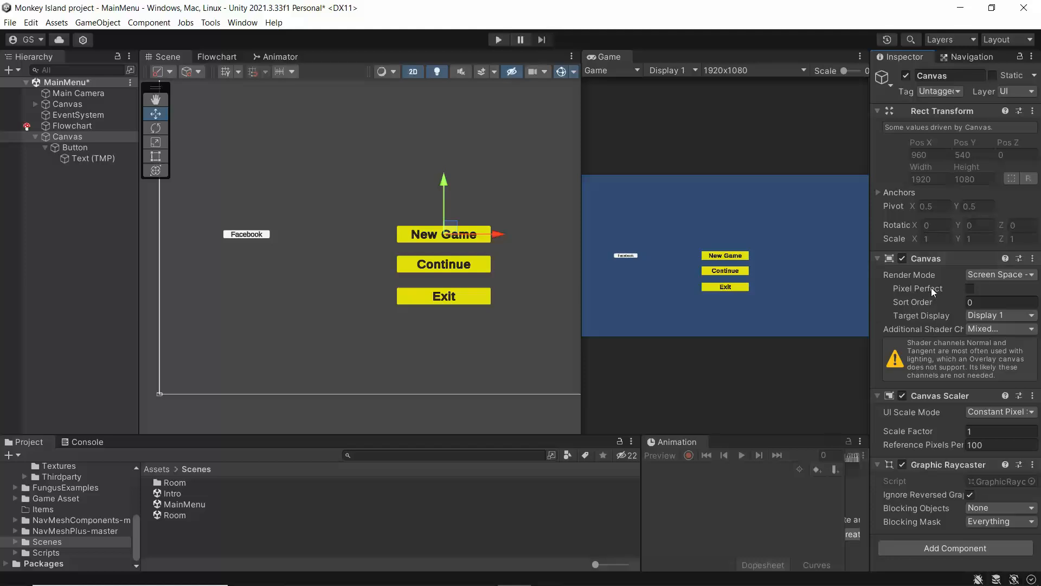
Step: Delete the second Canvas together with its Facebook button
{"action": "left_click", "coordinate": [60, 138]}
{"action": "right_click", "coordinate": [60, 142]}
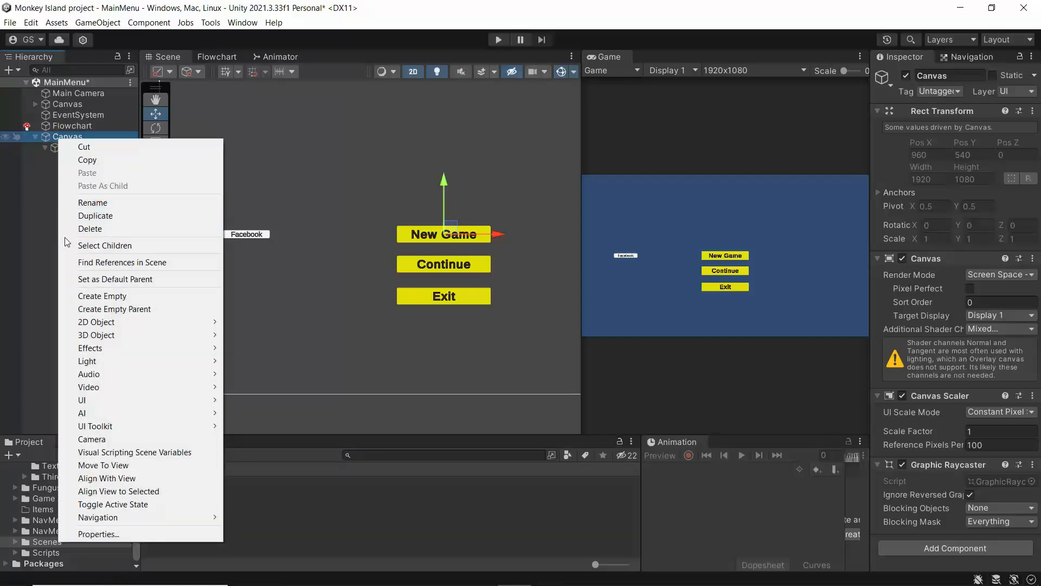
{"action": "left_click", "coordinate": [87, 228]}
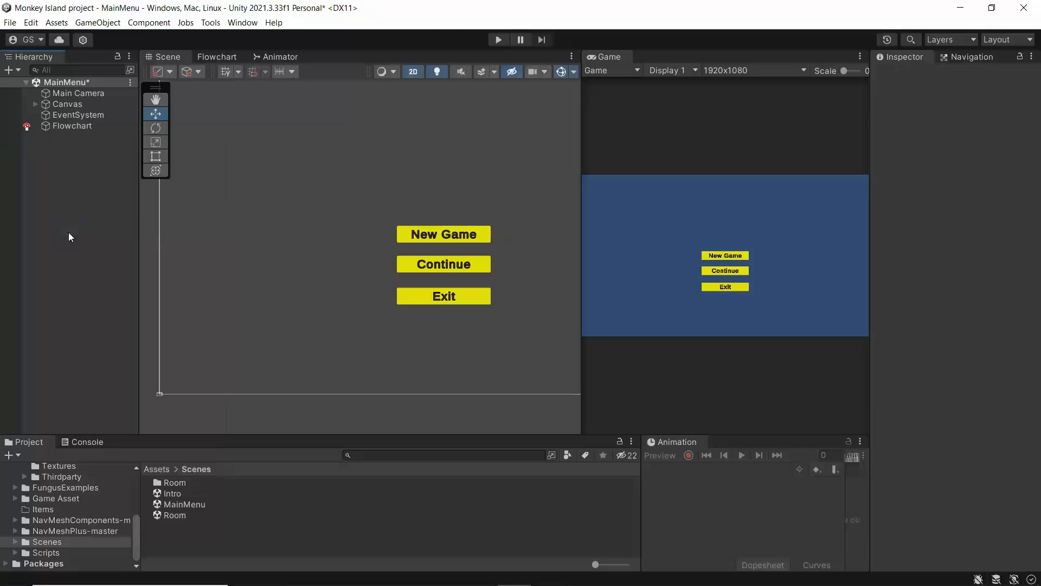
Step: Move the NavMeshComponents-master folder into NavMeshPlus-master and the FungusExamples folder into Fungus
{"action": "left_click", "coordinate": [156, 469]}
{"action": "left_click", "coordinate": [223, 536]}
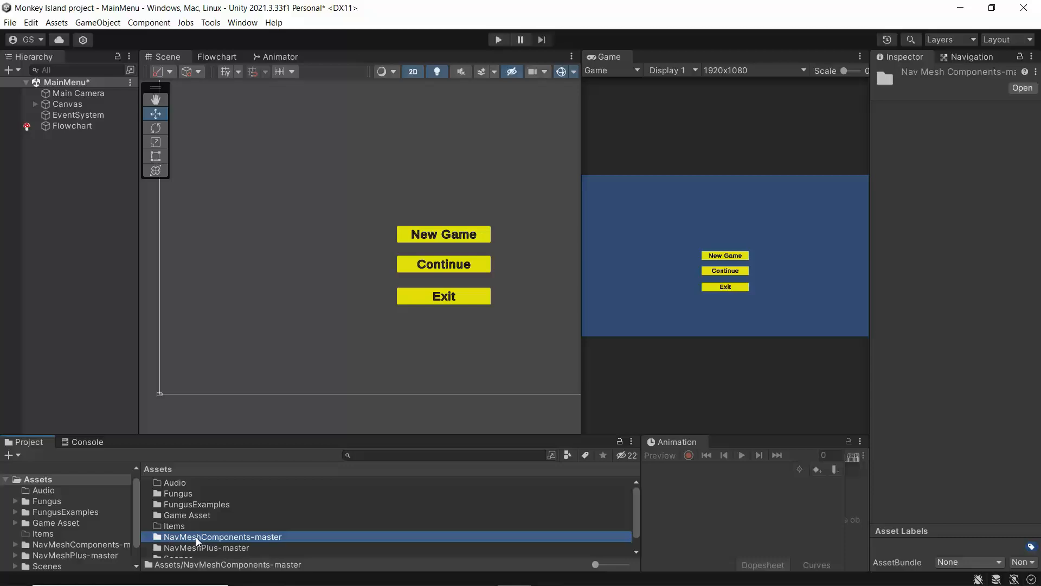
{"action": "left_click_drag", "start_coordinate": [205, 537], "coordinate": [203, 551]}
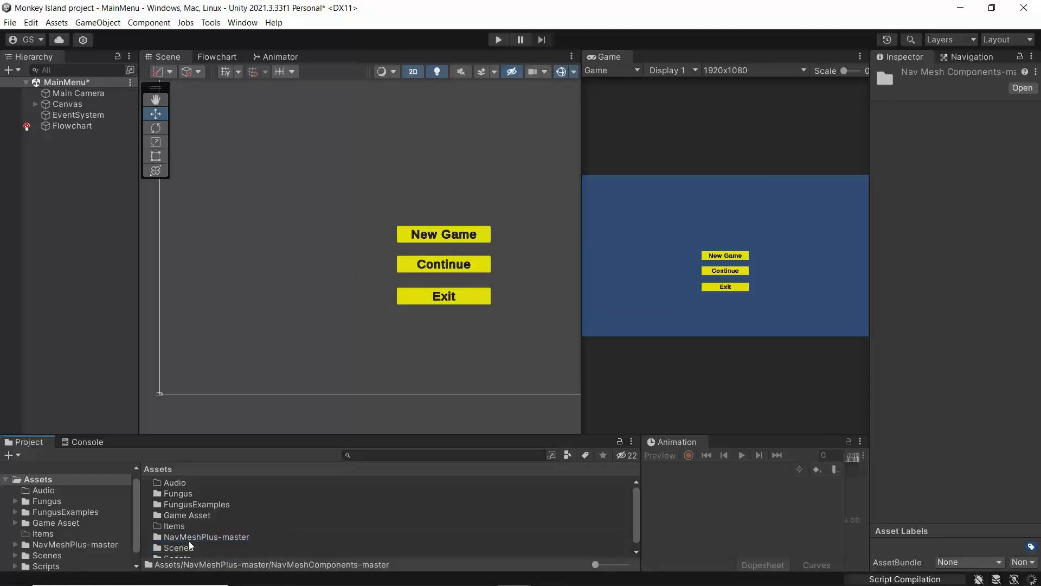
{"action": "left_click", "coordinate": [180, 503]}
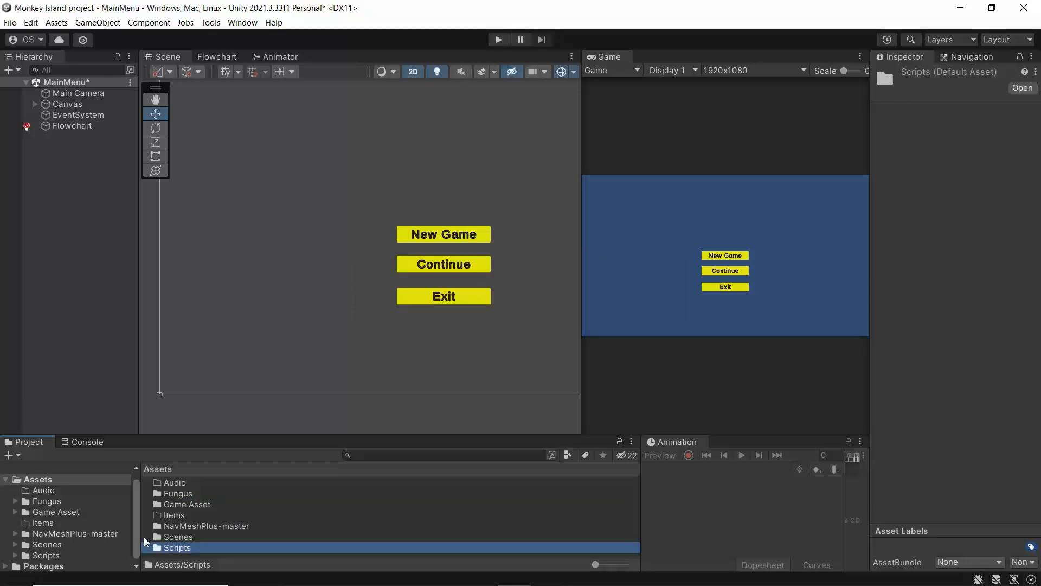
Step: Examine the contents of the Scripts folder inside Fungus and of the Scripts folder directly under Assets
{"action": "scroll", "coordinate": [88, 539], "scroll_direction": "down", "scroll_amount": 1}
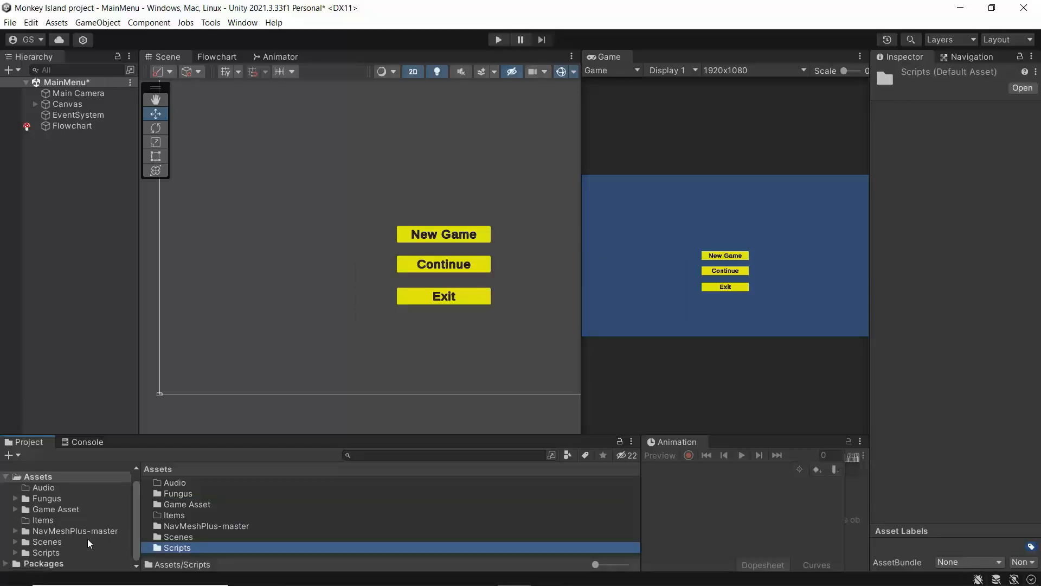
{"action": "left_click", "coordinate": [15, 499]}
{"action": "scroll", "coordinate": [74, 532], "scroll_direction": "down", "scroll_amount": 3}
{"action": "left_click", "coordinate": [53, 544]}
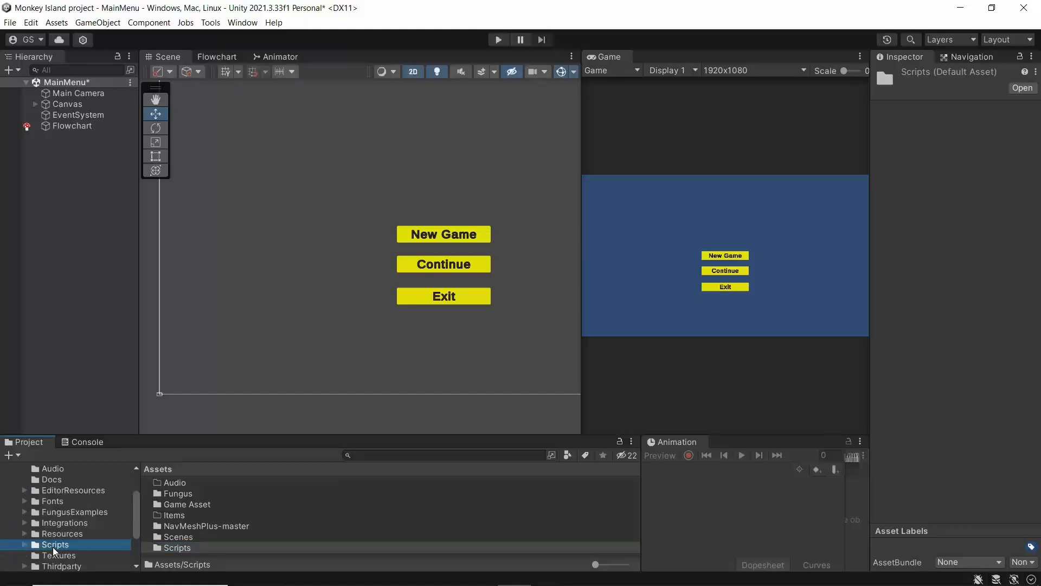
{"action": "scroll", "coordinate": [241, 527], "scroll_direction": "down", "scroll_amount": 2}
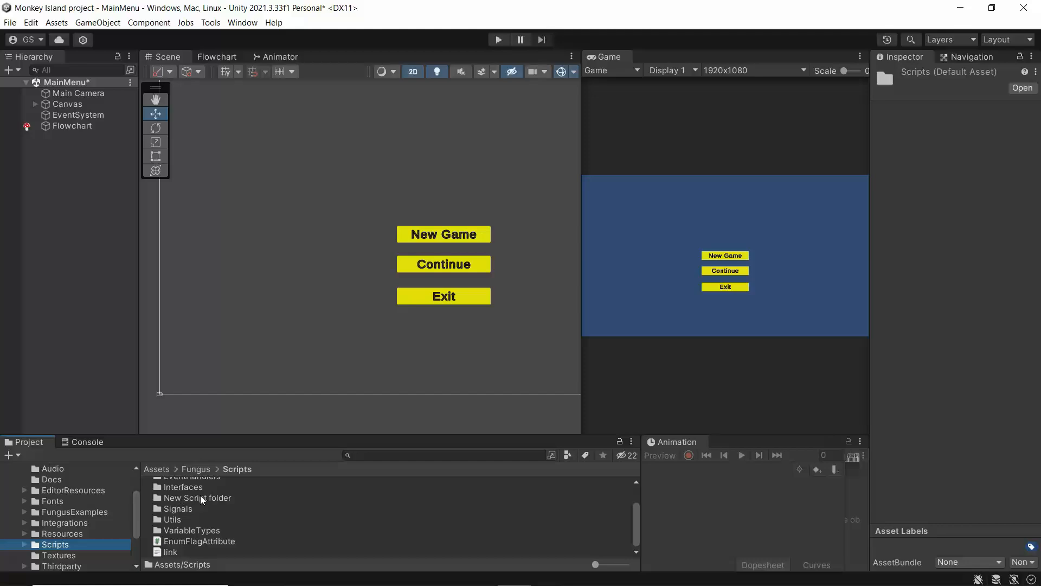
{"action": "scroll", "coordinate": [61, 524], "scroll_direction": "up", "scroll_amount": 3}
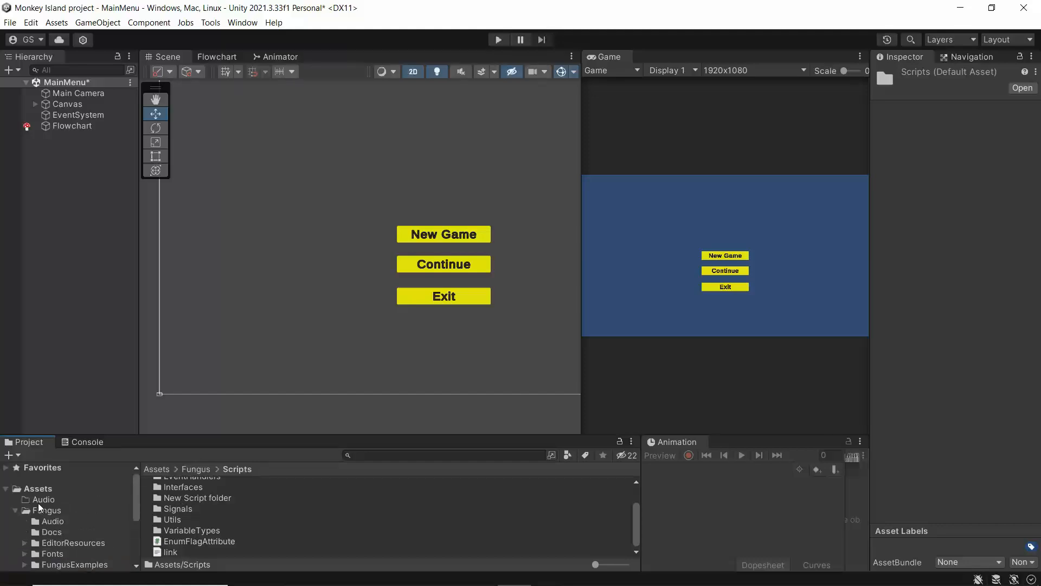
{"action": "left_click", "coordinate": [40, 486]}
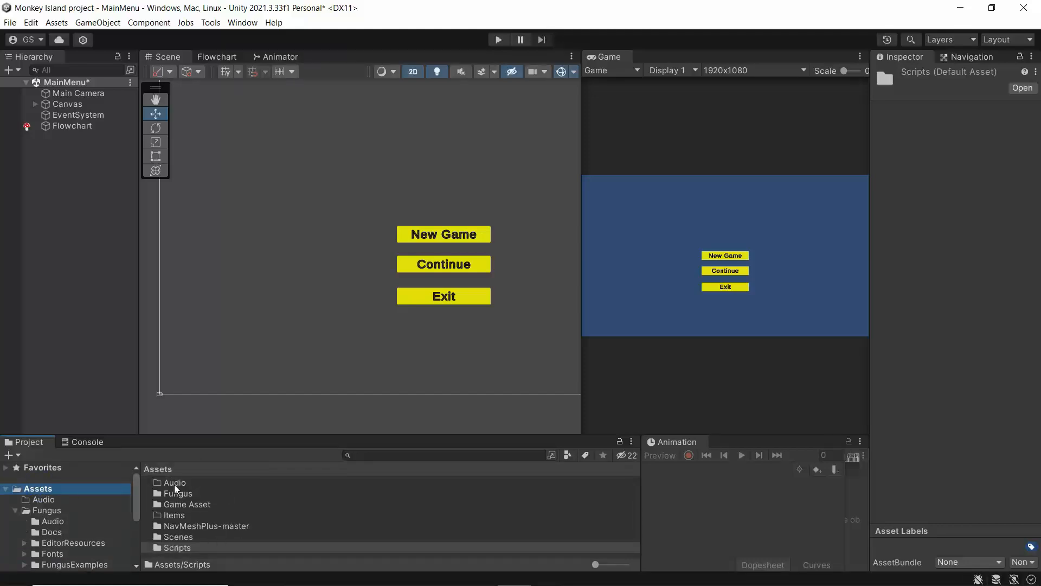
{"action": "double_click", "coordinate": [175, 548]}
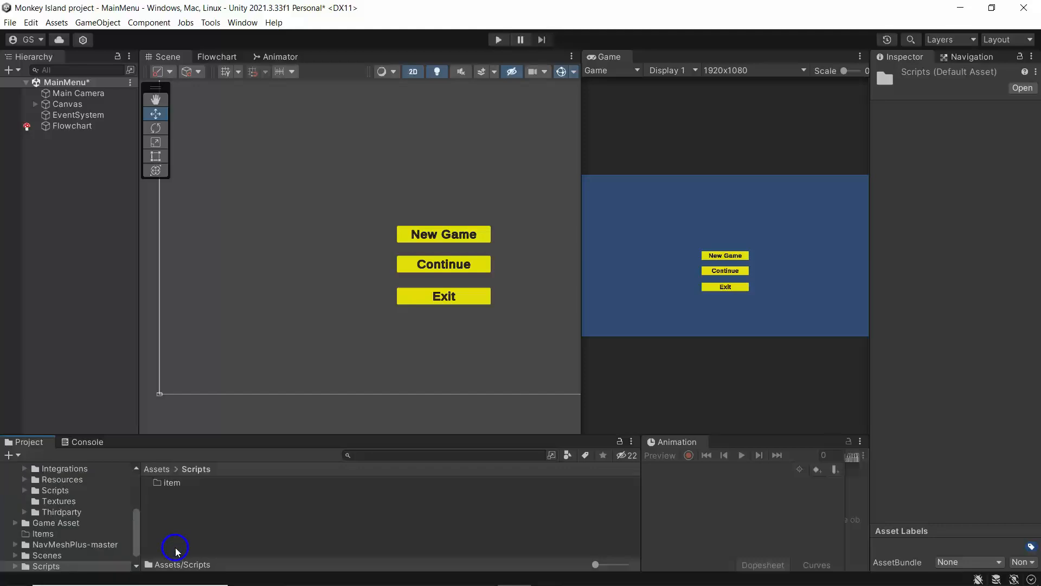
{"action": "left_click", "coordinate": [158, 469]}
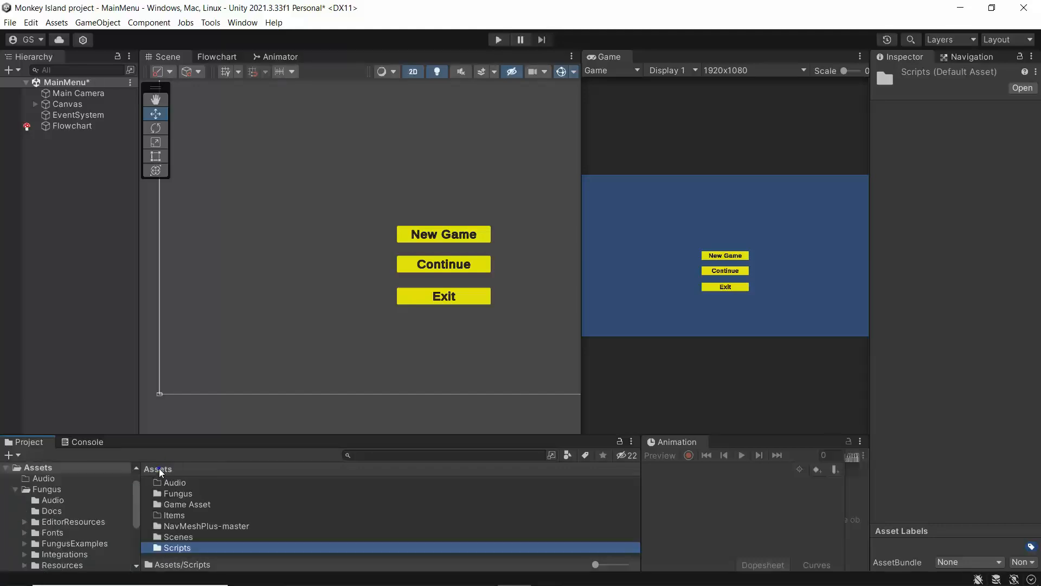
Step: Delete the Scripts folder located directly under Assets and confirm the deletion
{"action": "right_click", "coordinate": [173, 547]}
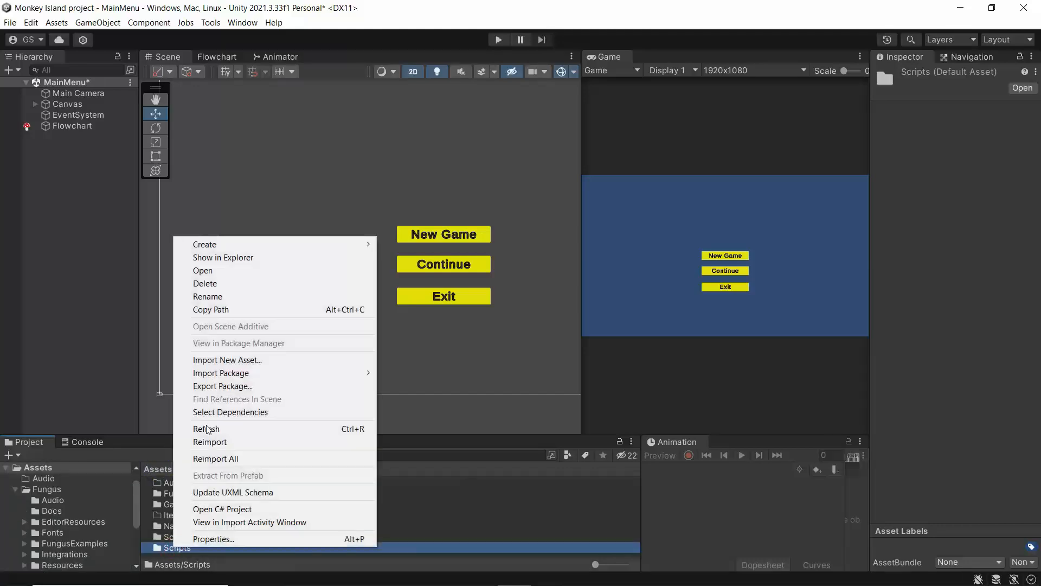
{"action": "left_click", "coordinate": [205, 282]}
{"action": "left_click", "coordinate": [555, 322]}
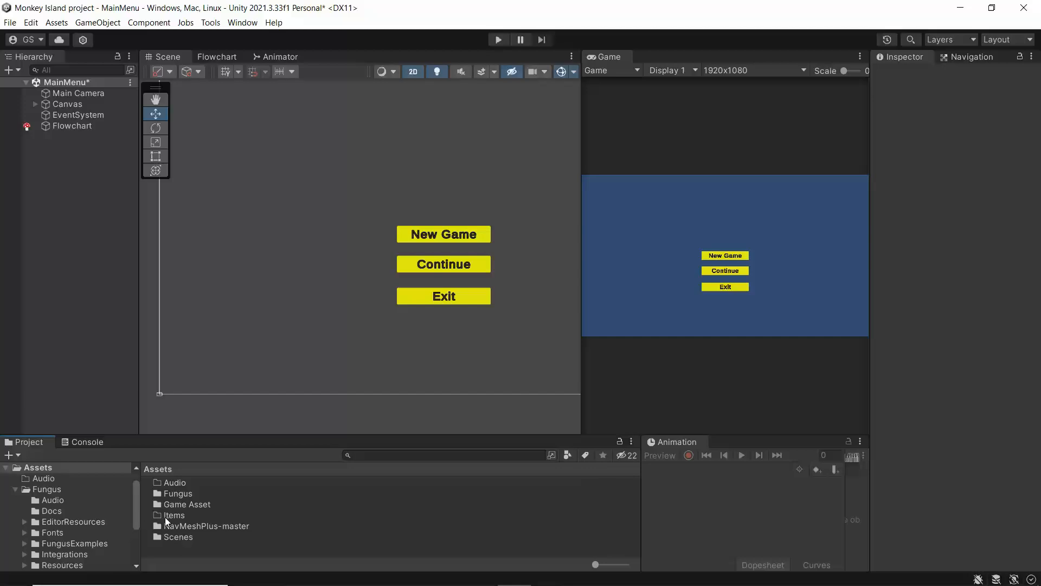
Step: Delete the Audio folder located directly under Assets and confirm the deletion
{"action": "right_click", "coordinate": [175, 483]}
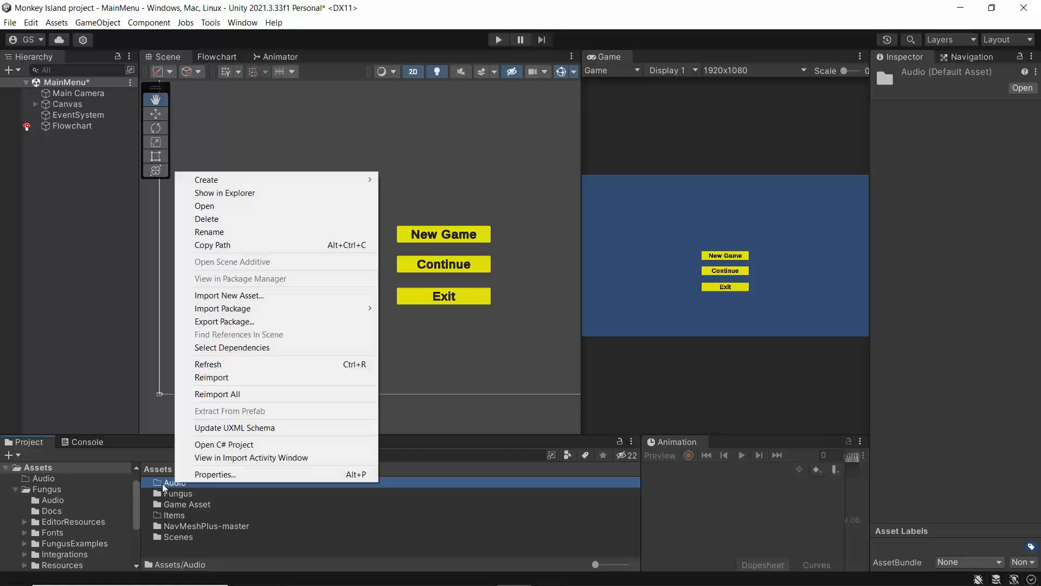
{"action": "right_click", "coordinate": [161, 483]}
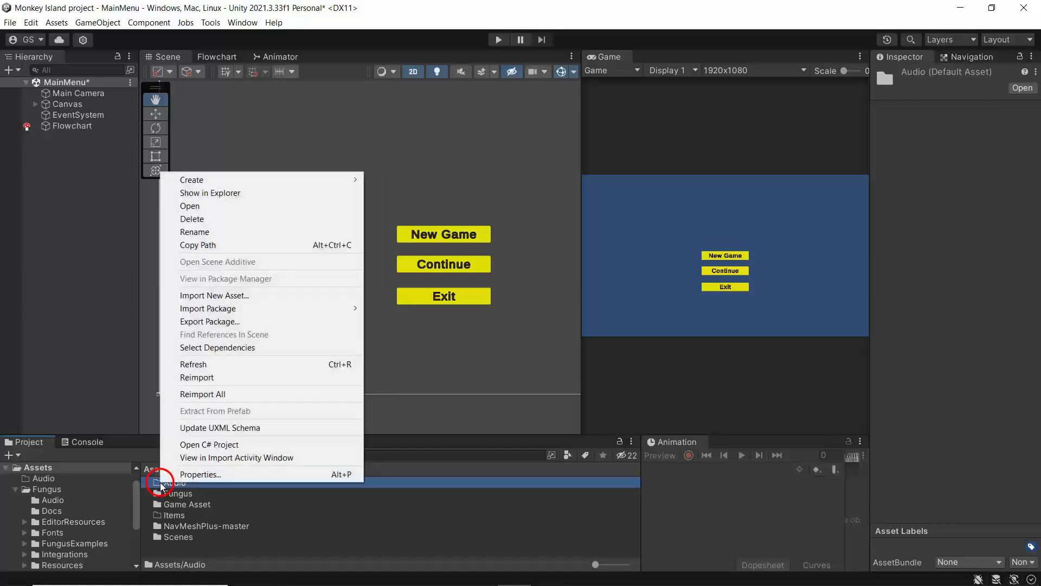
{"action": "left_click", "coordinate": [175, 220]}
{"action": "left_click", "coordinate": [555, 321]}
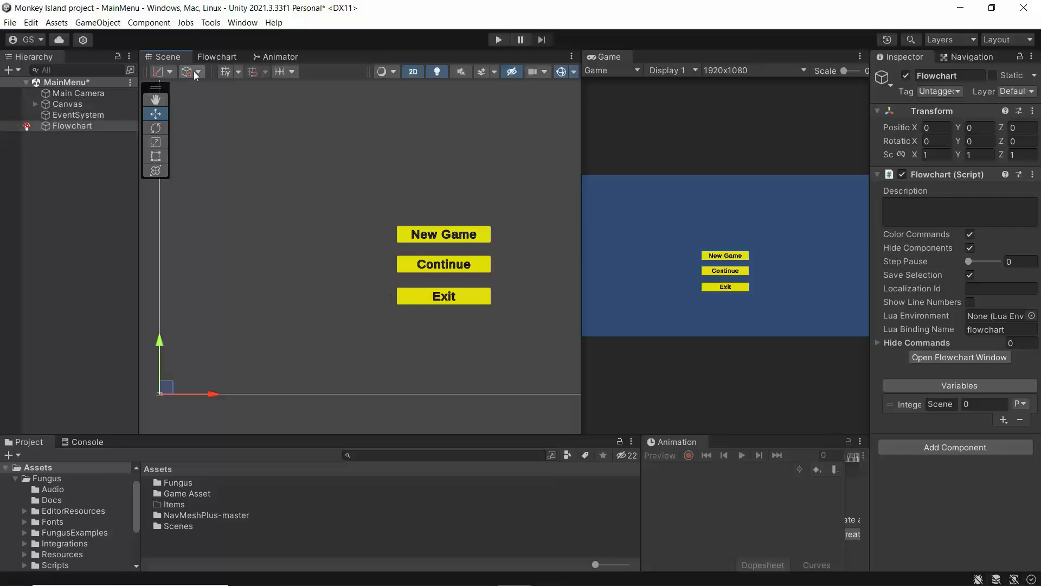
Step: Open the Flowchart and search the commands available for the New Game block for "load" without adding one
{"action": "left_click", "coordinate": [206, 56]}
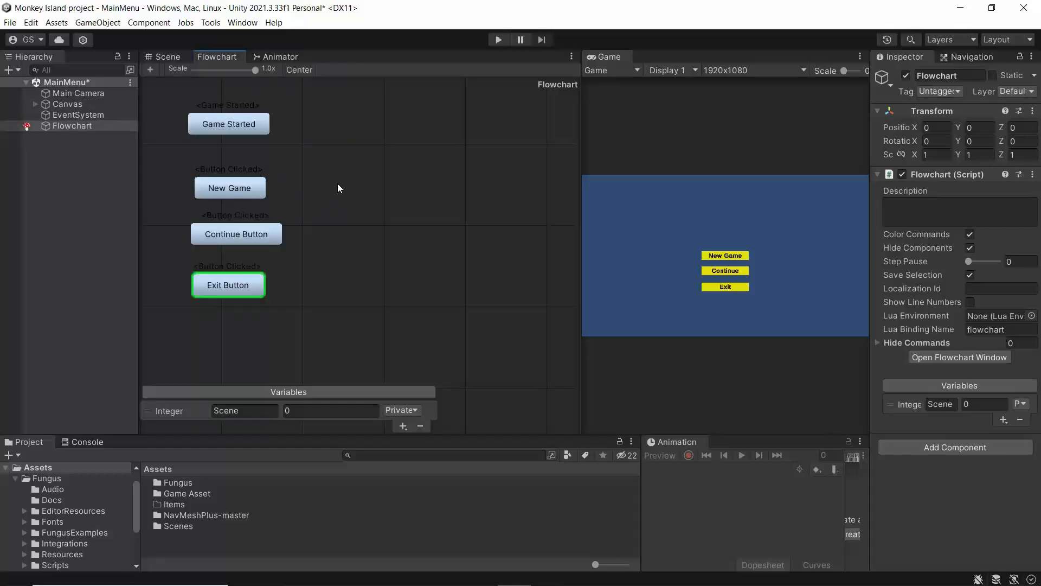
{"action": "left_click", "coordinate": [221, 194]}
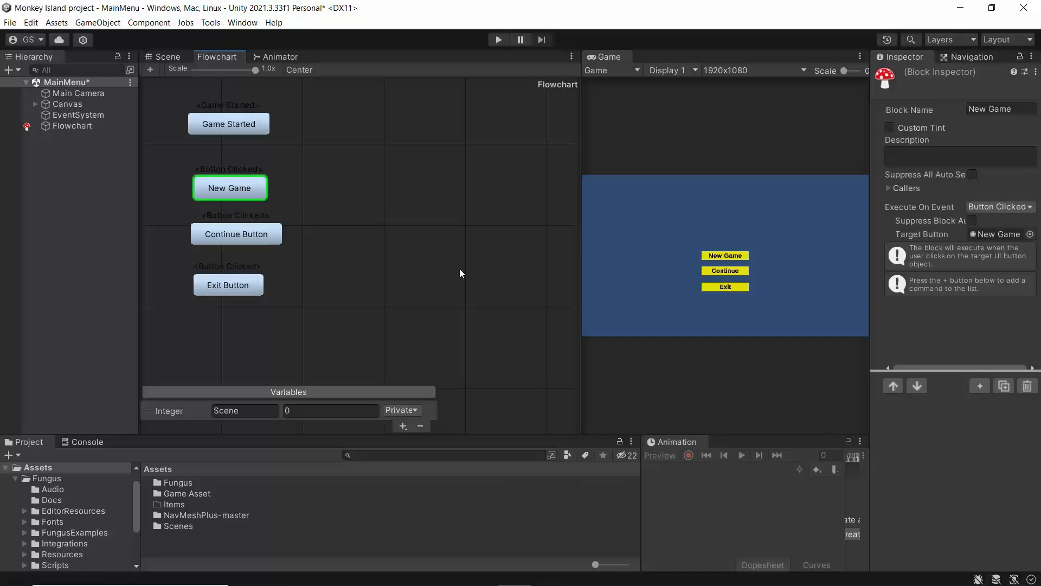
{"action": "left_click", "coordinate": [979, 386]}
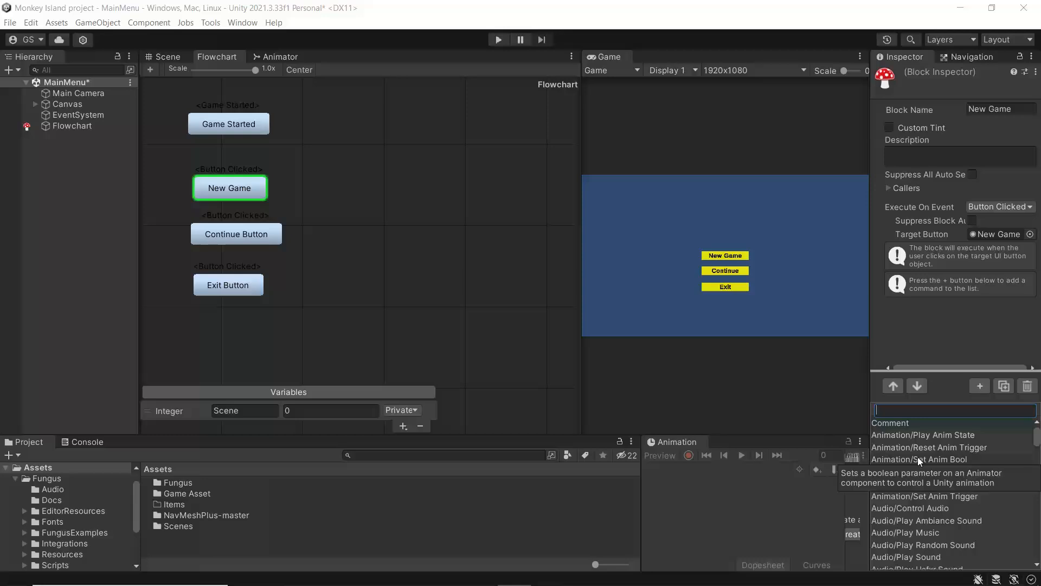
{"action": "type", "text": "load"}
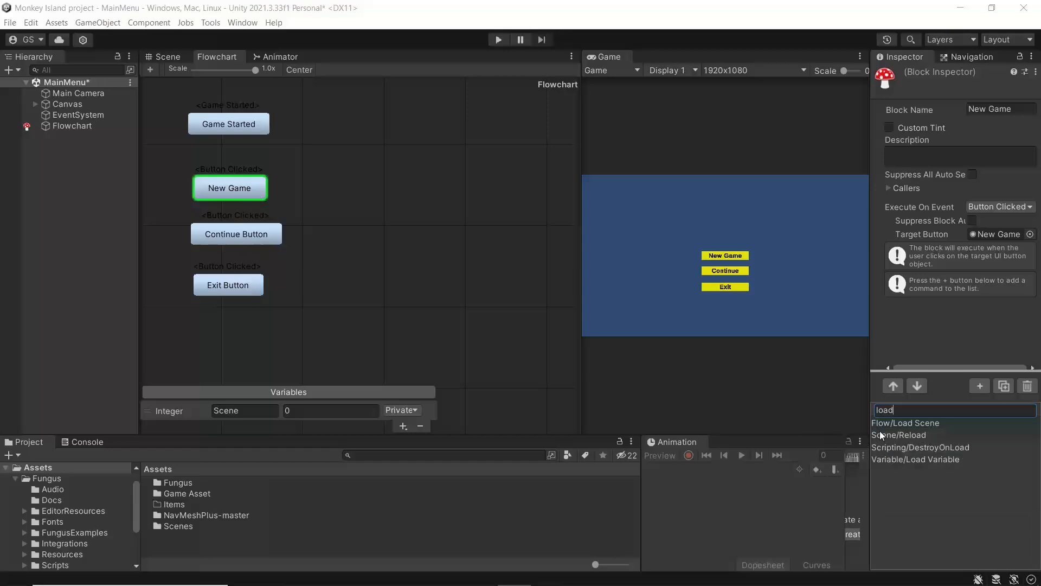
{"action": "key", "text": "BackSpace"}
{"action": "key", "text": "BackSpace"}
{"action": "key", "text": "BackSpace"}
{"action": "key", "text": "BackSpace"}
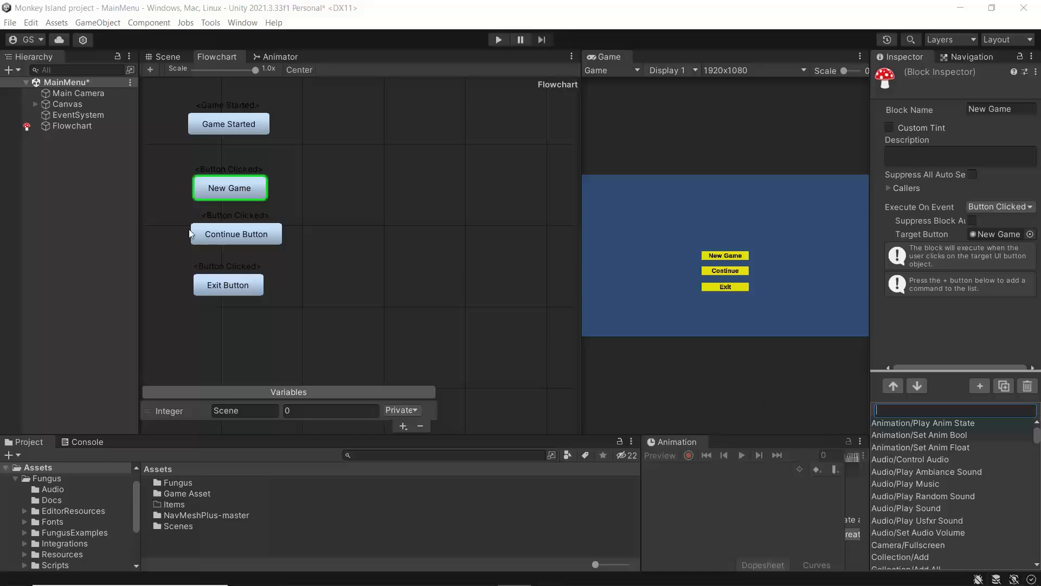
{"action": "left_click", "coordinate": [226, 196]}
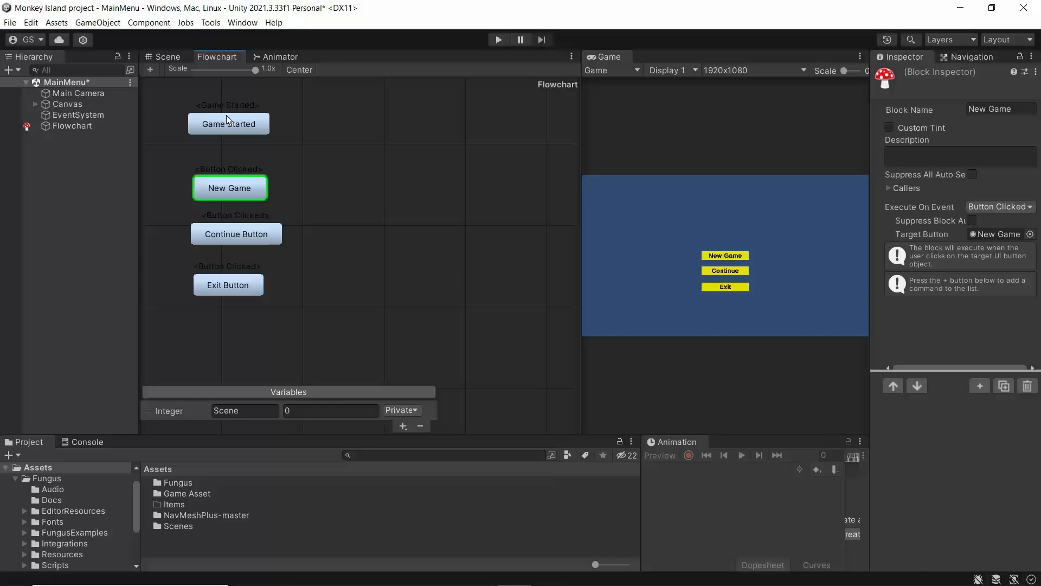
Step: Add a new flowchart block, place it to the right of the Game Started block and name it "Level2 scene"
{"action": "left_click", "coordinate": [150, 68]}
{"action": "left_click_drag", "start_coordinate": [208, 110], "coordinate": [378, 151]}
{"action": "left_click", "coordinate": [1009, 111]}
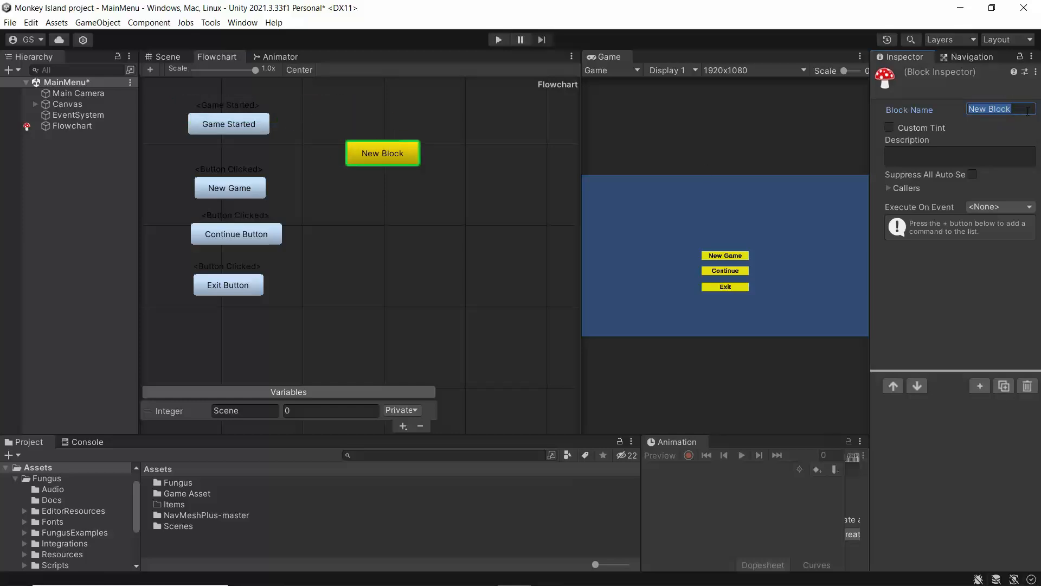
{"action": "type", "text": "Level2 scene"}
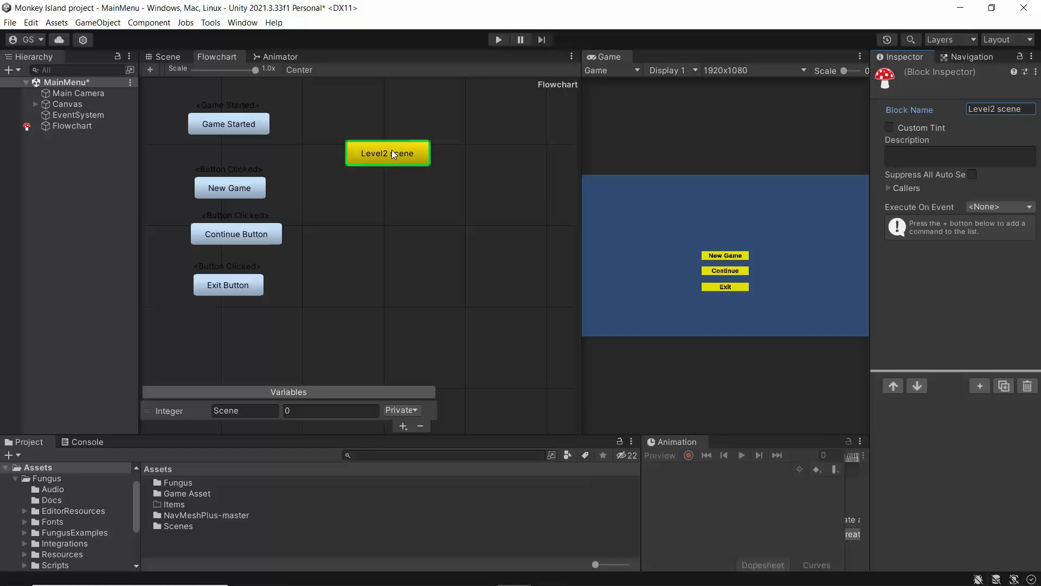
Step: Add a Play Music command to the Level2 scene block and delete the command again
{"action": "left_click", "coordinate": [979, 386]}
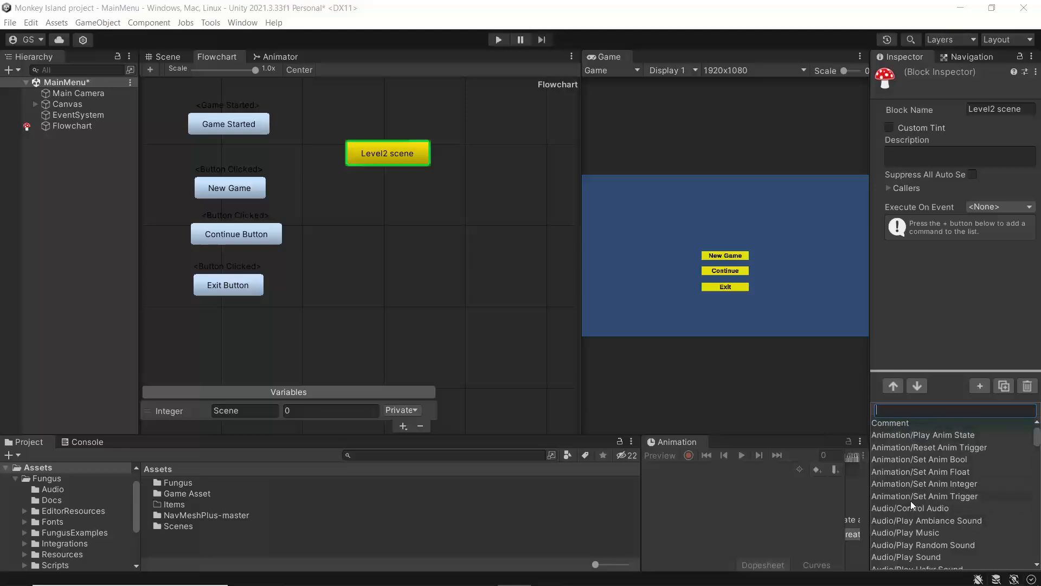
{"action": "left_click", "coordinate": [913, 532]}
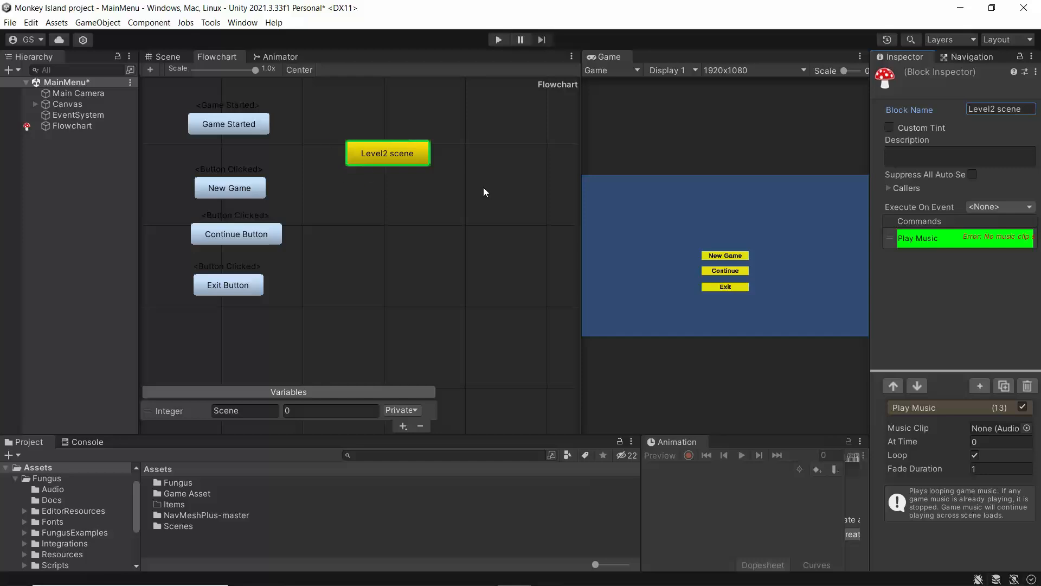
{"action": "right_click", "coordinate": [904, 240]}
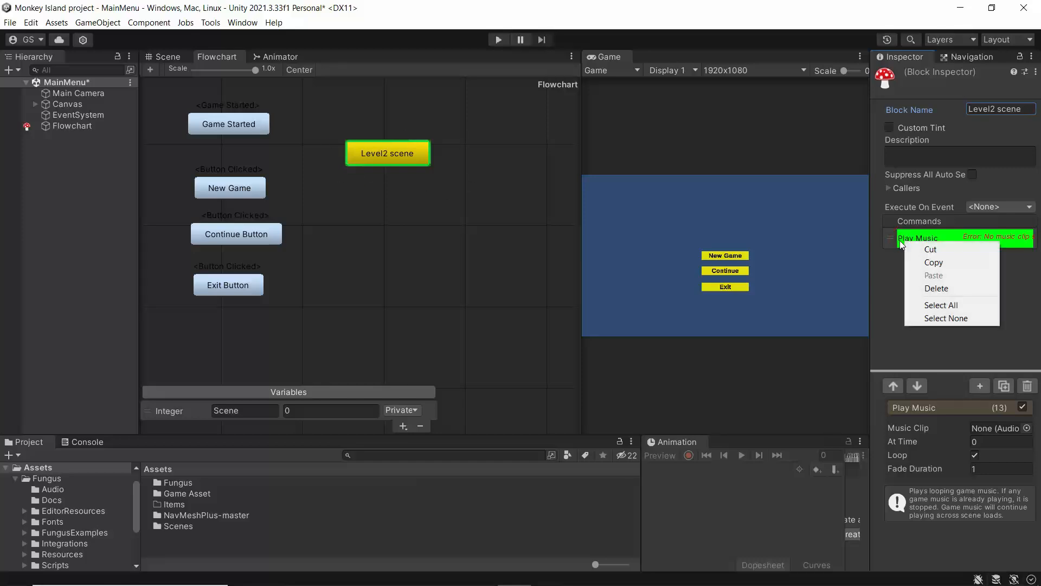
{"action": "left_click", "coordinate": [926, 289]}
Step: Delete the Level2 scene block from the flowchart
{"action": "left_click", "coordinate": [412, 159]}
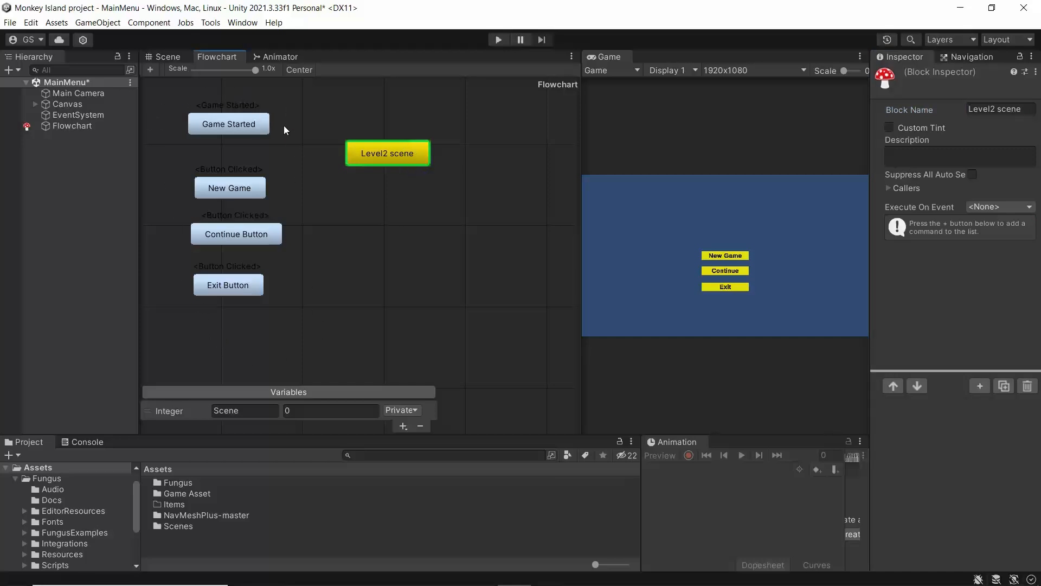
{"action": "right_click", "coordinate": [372, 144]}
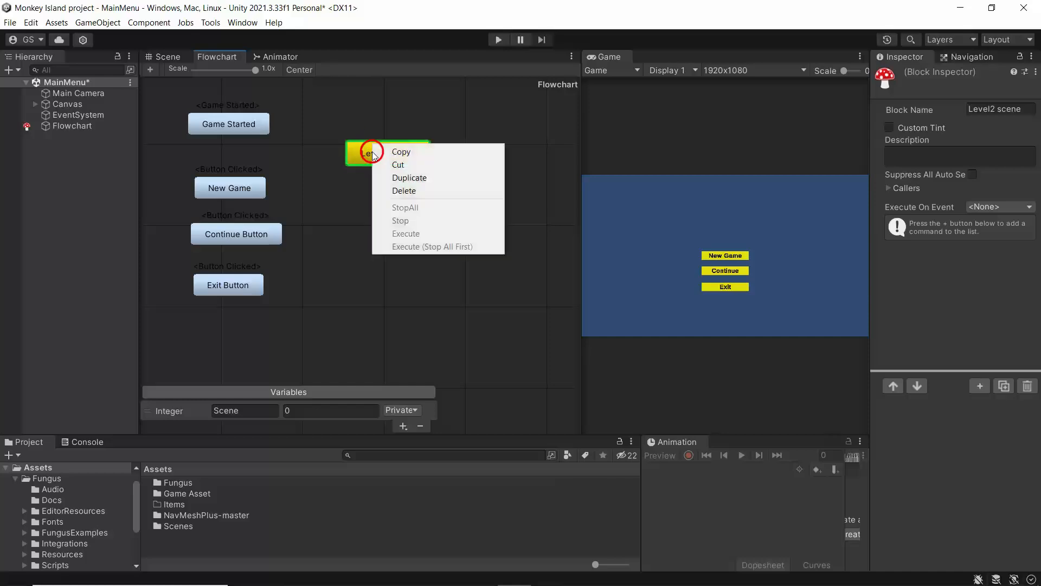
{"action": "left_click", "coordinate": [387, 193]}
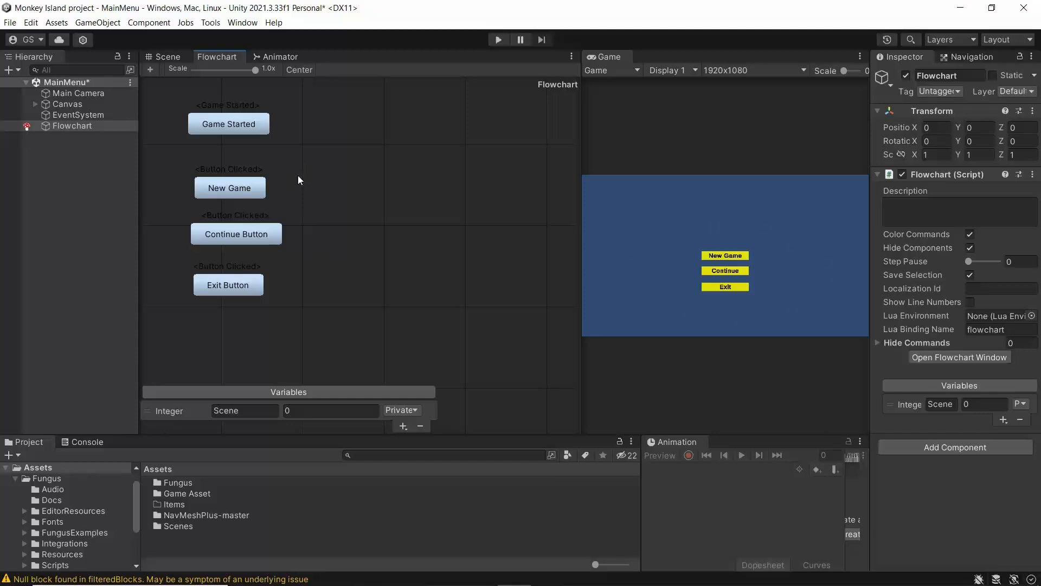
Step: Widen the Inspector and Hierarchy, and expand Canvas and Background to list the three menu buttons
{"action": "left_click", "coordinate": [258, 129]}
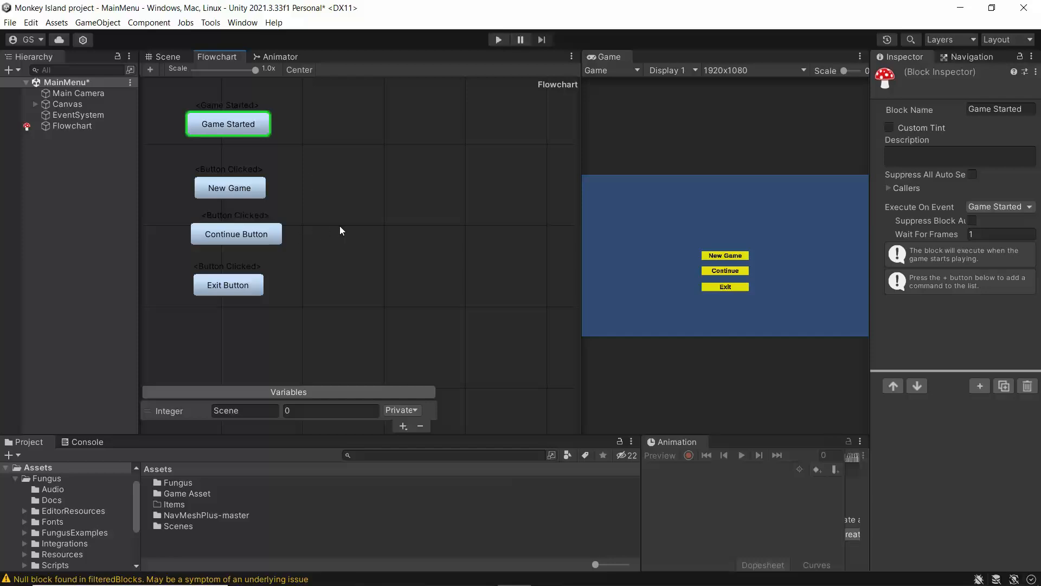
{"action": "left_click", "coordinate": [248, 191]}
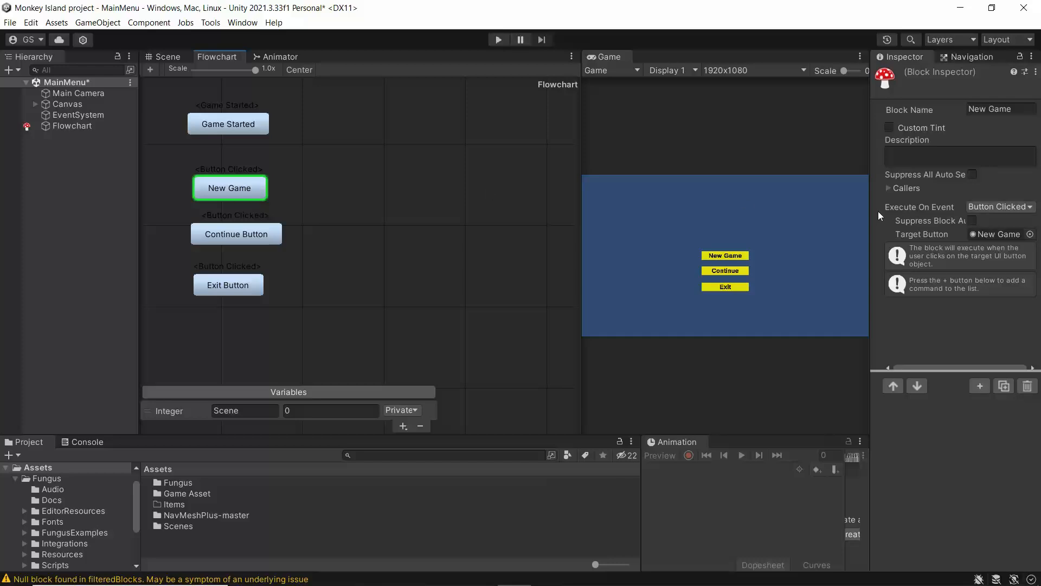
{"action": "left_click_drag", "start_coordinate": [872, 213], "coordinate": [759, 226]}
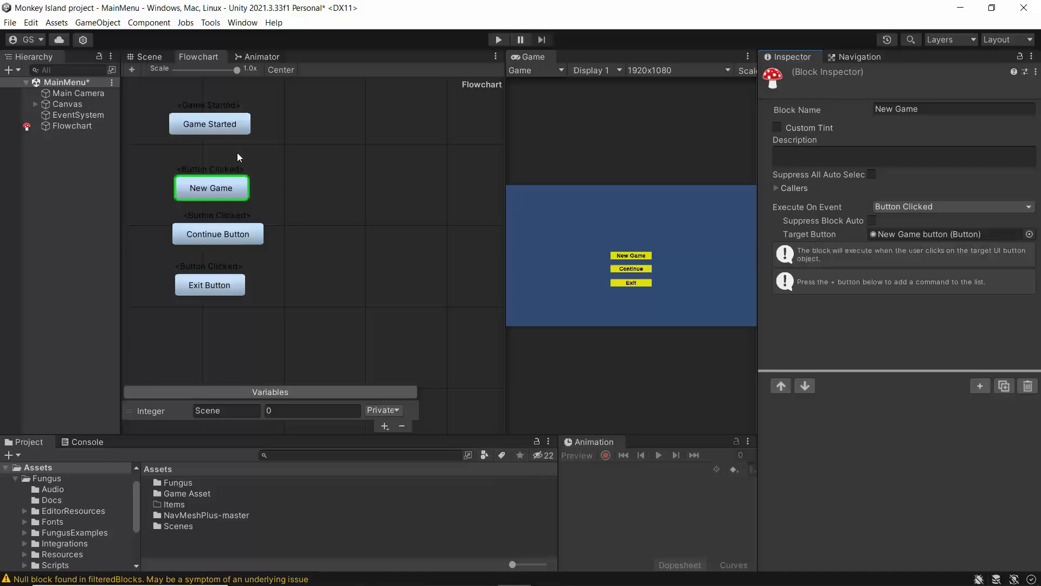
{"action": "left_click", "coordinate": [35, 104]}
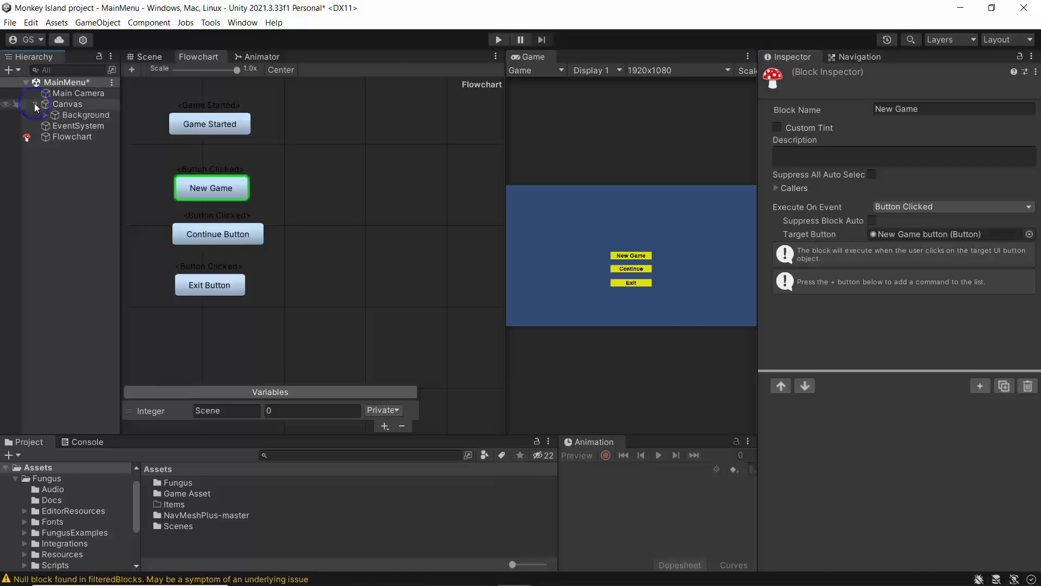
{"action": "left_click", "coordinate": [43, 113]}
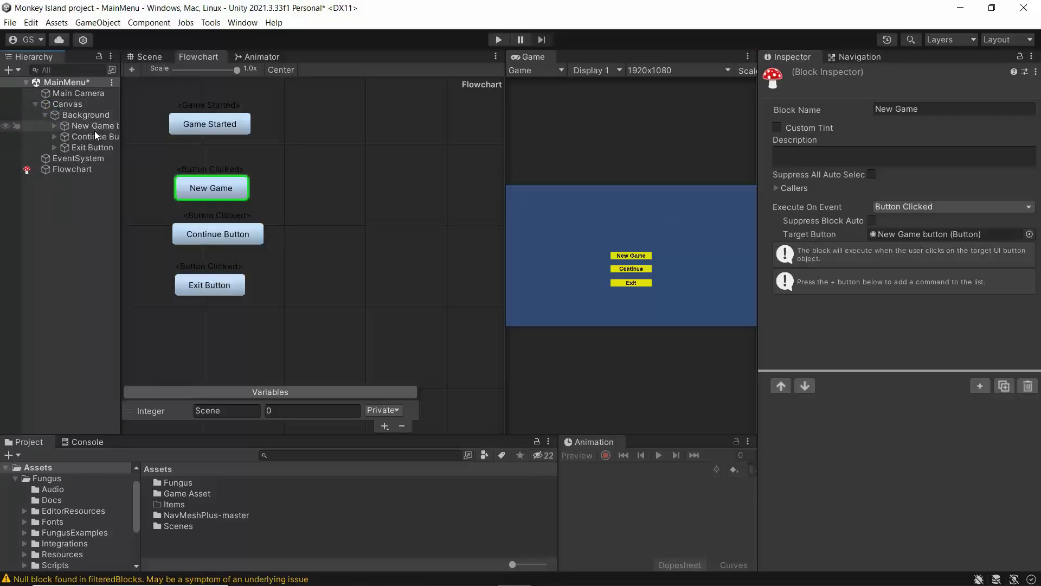
{"action": "left_click_drag", "start_coordinate": [123, 166], "coordinate": [152, 167]}
{"action": "left_click", "coordinate": [155, 168]}
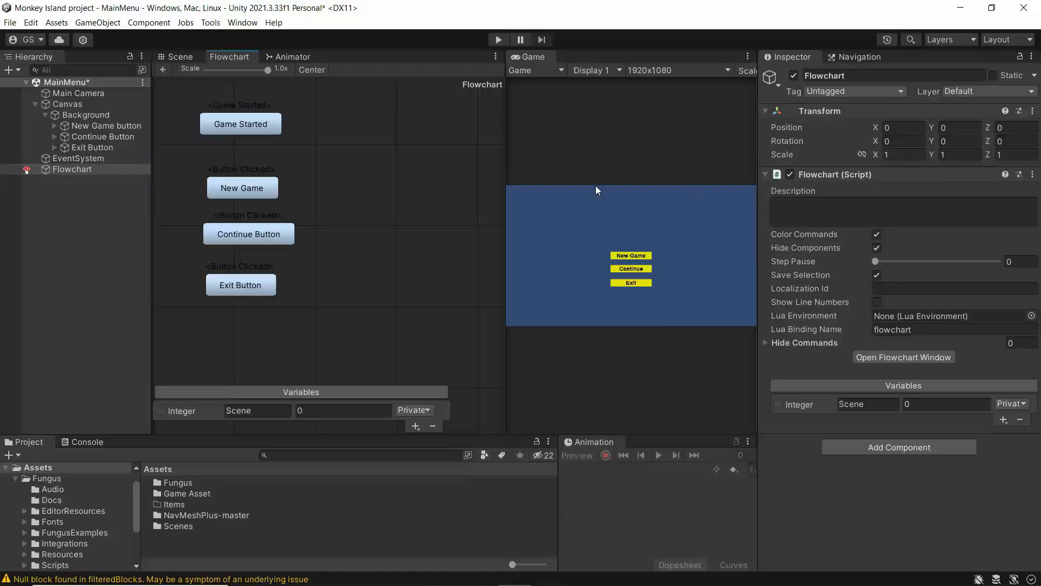
Step: Set the New Game block to execute on Button Clicked and assign New Game button as its target button
{"action": "left_click", "coordinate": [251, 190]}
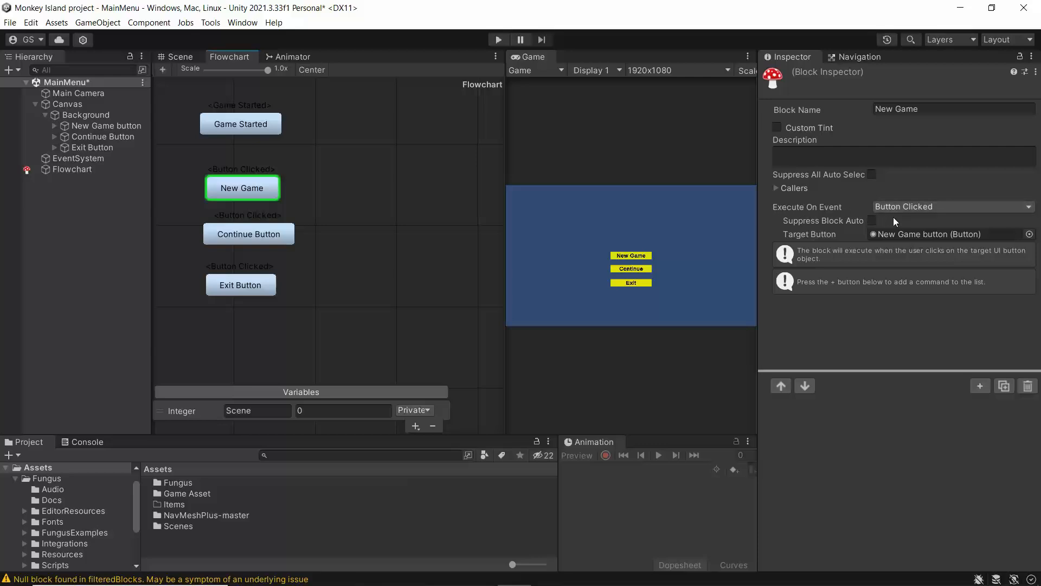
{"action": "left_click", "coordinate": [927, 206]}
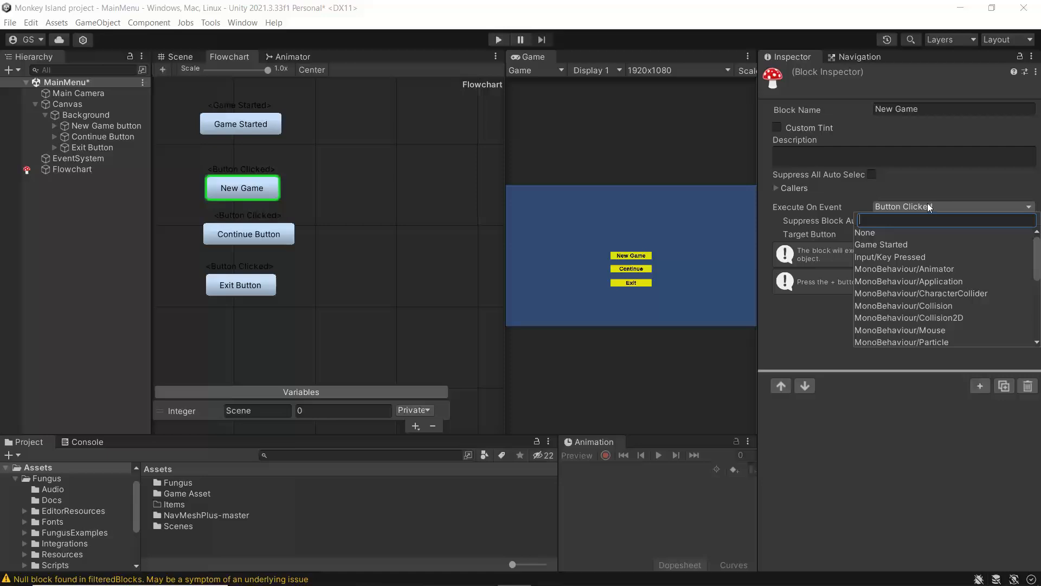
{"action": "type", "text": "but"}
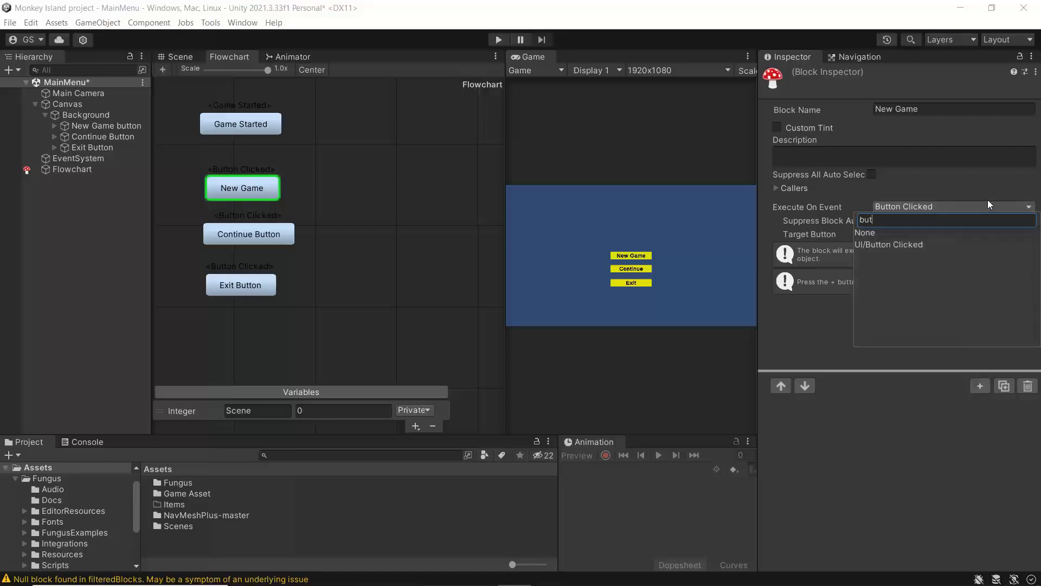
{"action": "left_click", "coordinate": [888, 244]}
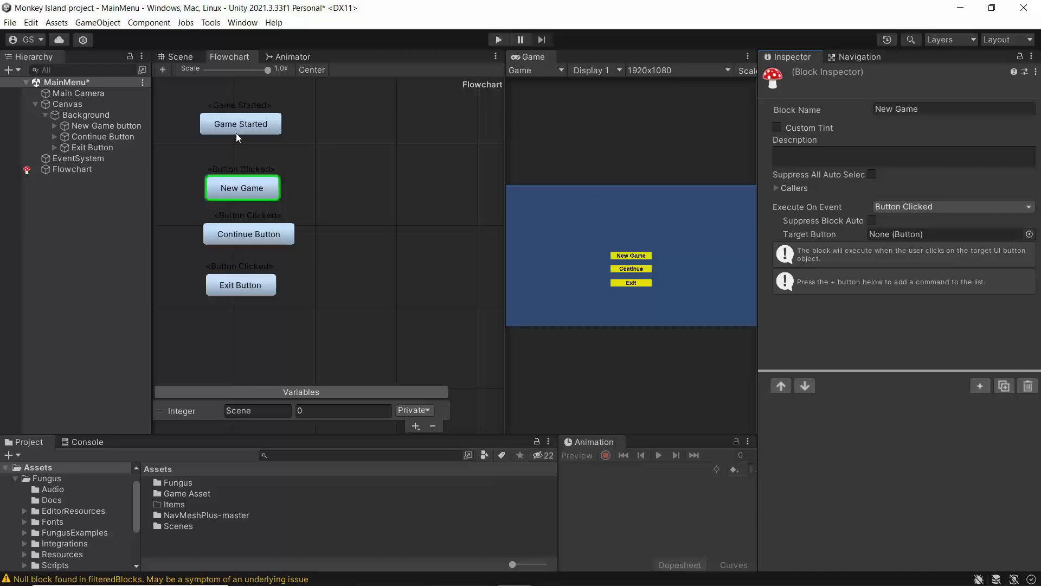
{"action": "left_click_drag", "start_coordinate": [96, 127], "coordinate": [880, 235]}
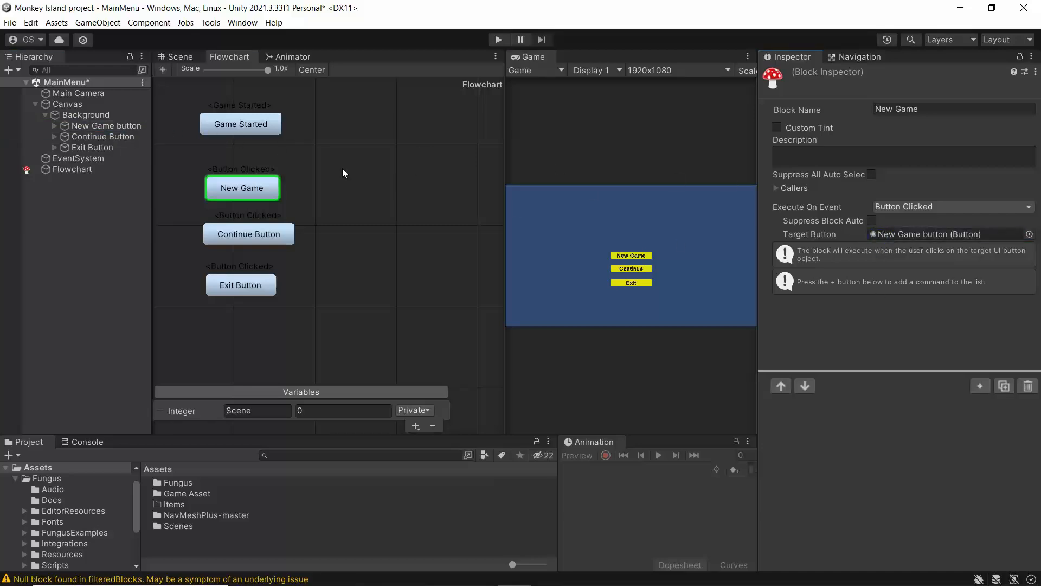
{"action": "left_click", "coordinate": [233, 236]}
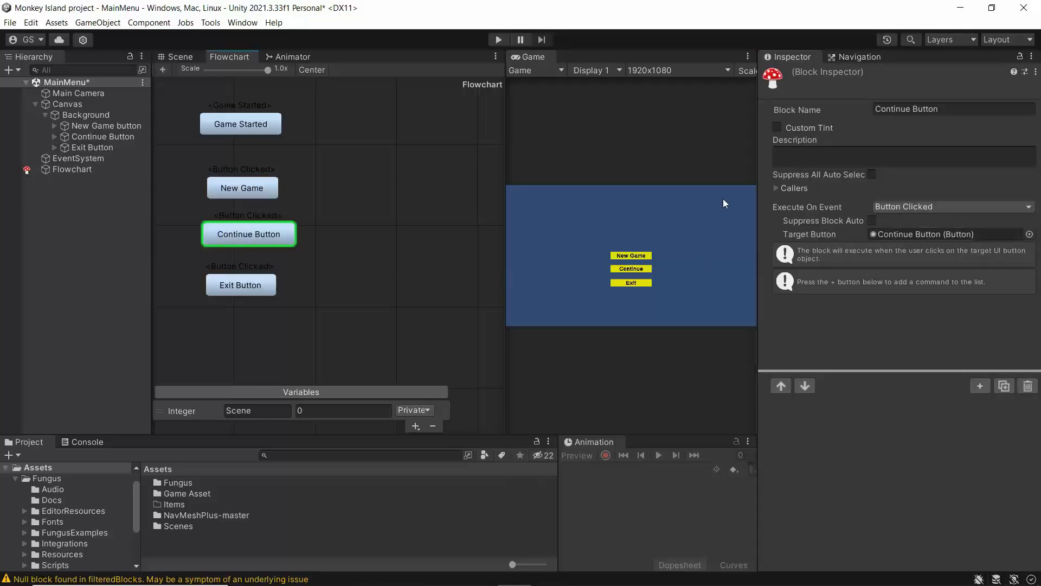
Step: Duplicate the New Game block, place the copy to its right and rename it "New Game 2"
{"action": "left_click", "coordinate": [229, 189]}
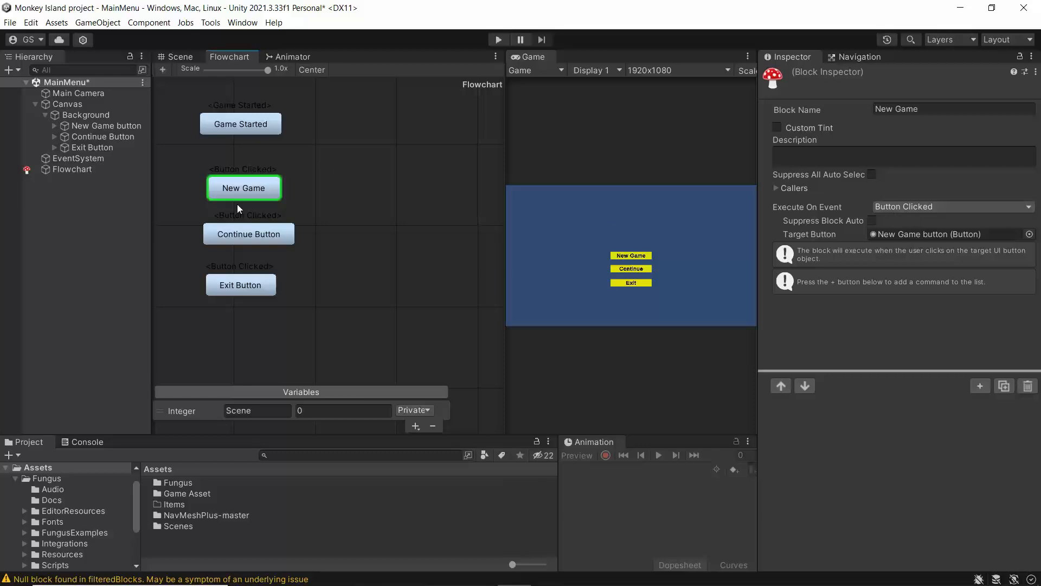
{"action": "right_click", "coordinate": [244, 183]}
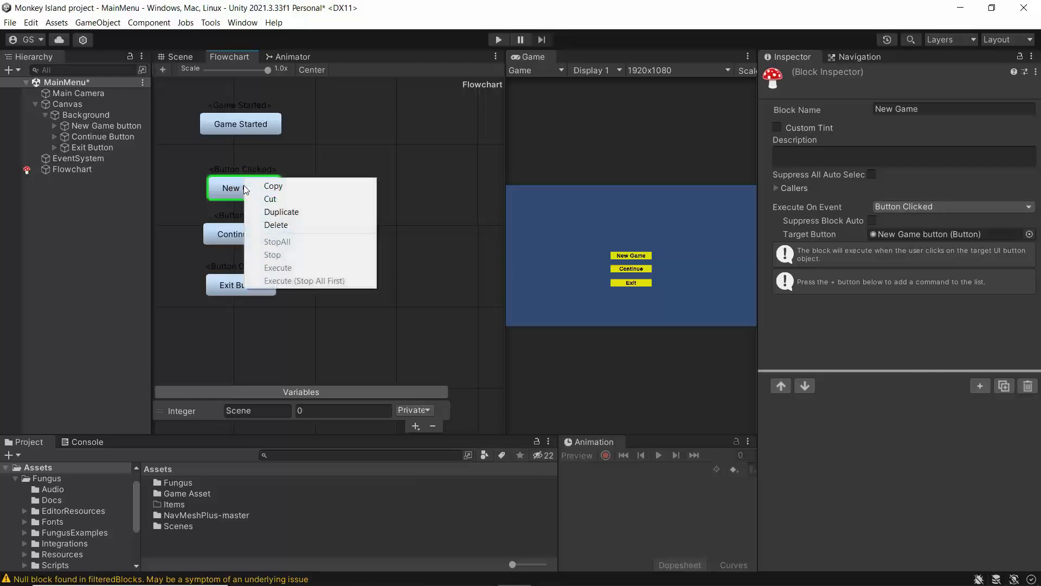
{"action": "left_click", "coordinate": [277, 212]}
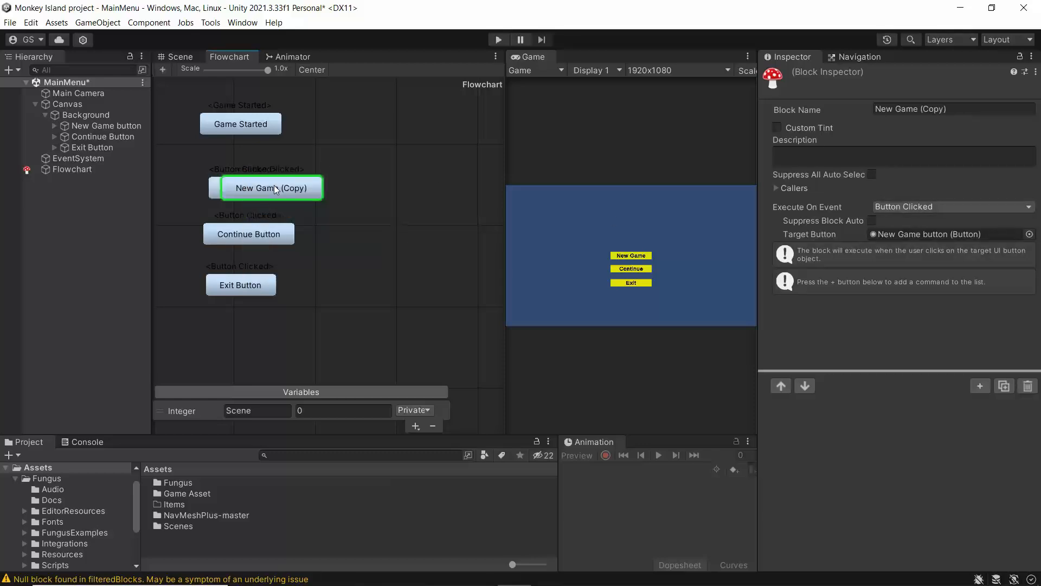
{"action": "left_click_drag", "start_coordinate": [274, 184], "coordinate": [375, 188]}
{"action": "left_click_drag", "start_coordinate": [957, 109], "coordinate": [932, 108]}
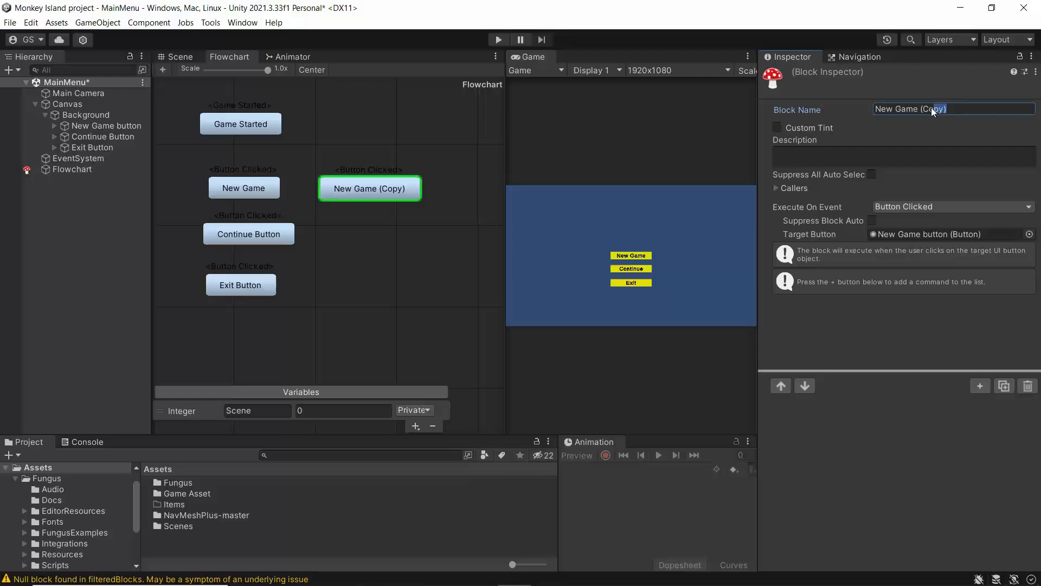
{"action": "key", "text": "BackSpace"}
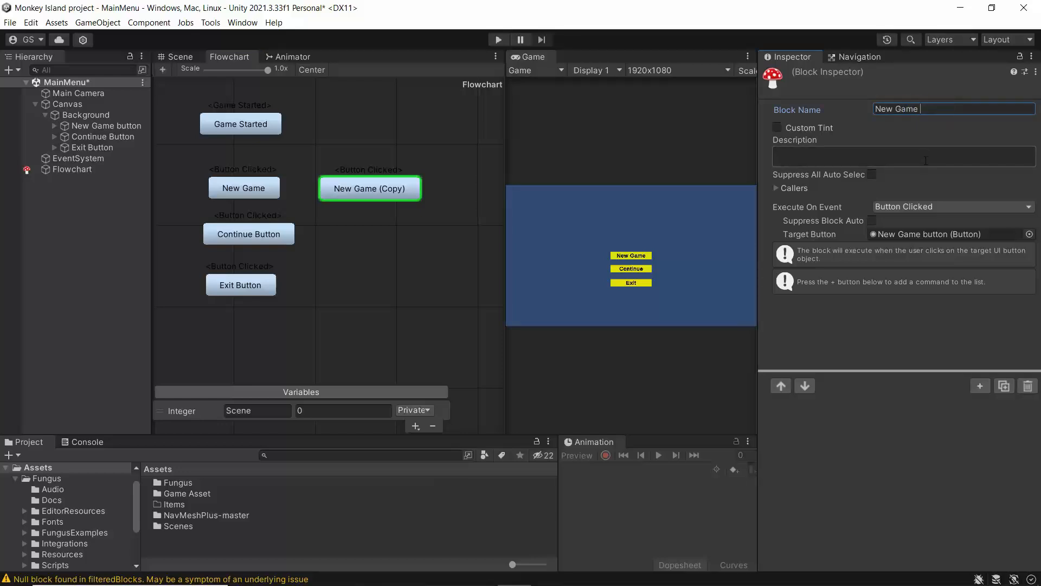
{"action": "type", "text": "2"}
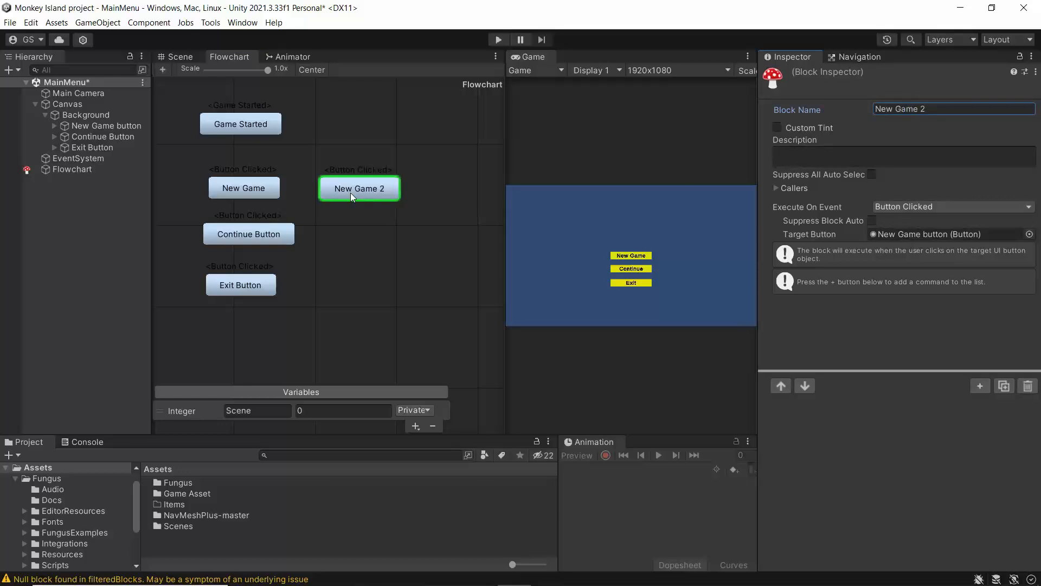
Step: Delete the duplicated New Game 2 block
{"action": "right_click", "coordinate": [347, 187]}
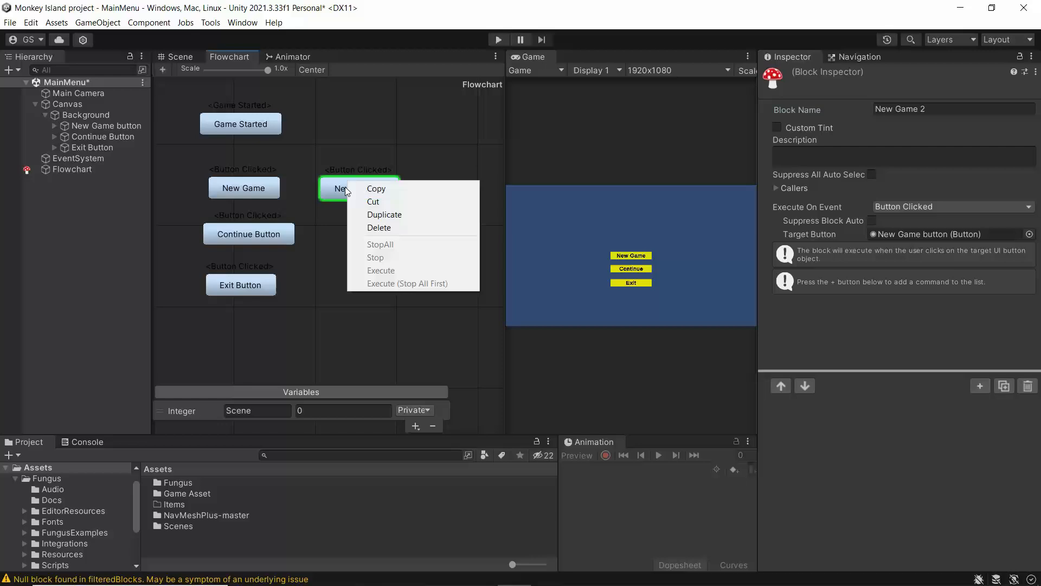
{"action": "left_click", "coordinate": [364, 227]}
Step: Review the trigger event and target button of the New Game, Continue Button and Exit Button blocks
{"action": "left_click", "coordinate": [242, 190]}
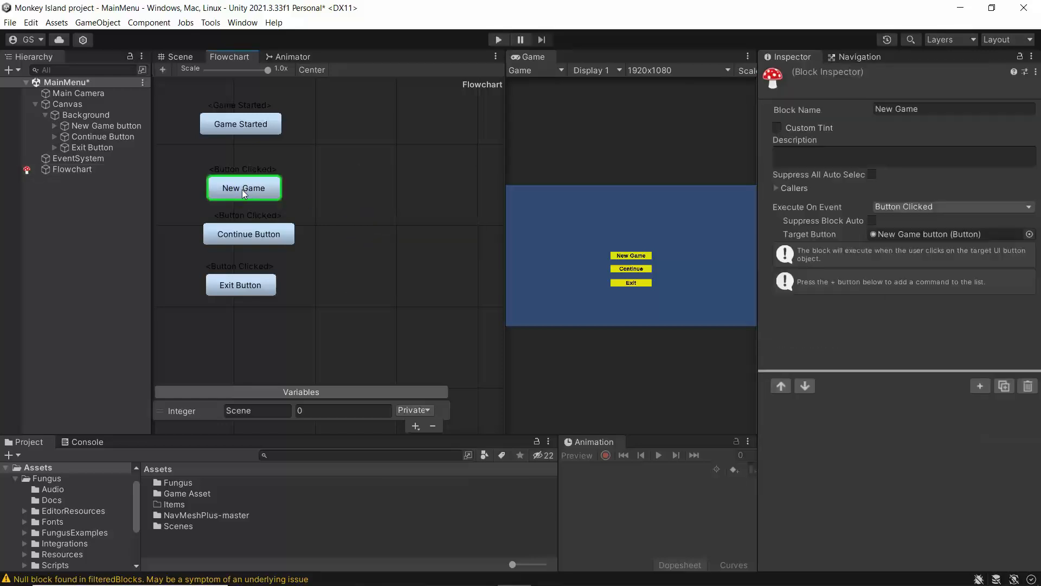
{"action": "left_click", "coordinate": [236, 237]}
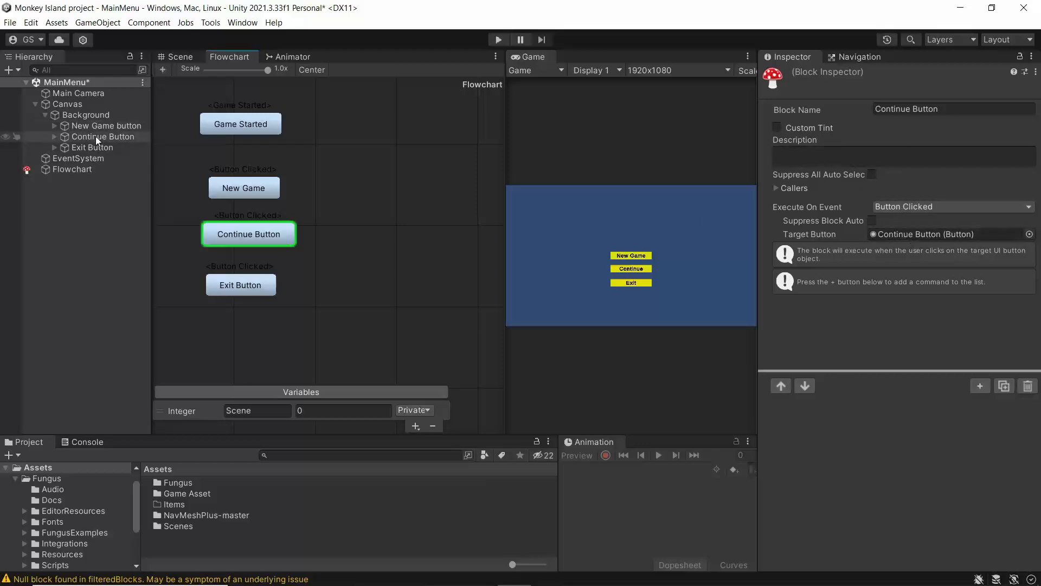
{"action": "left_click", "coordinate": [244, 294]}
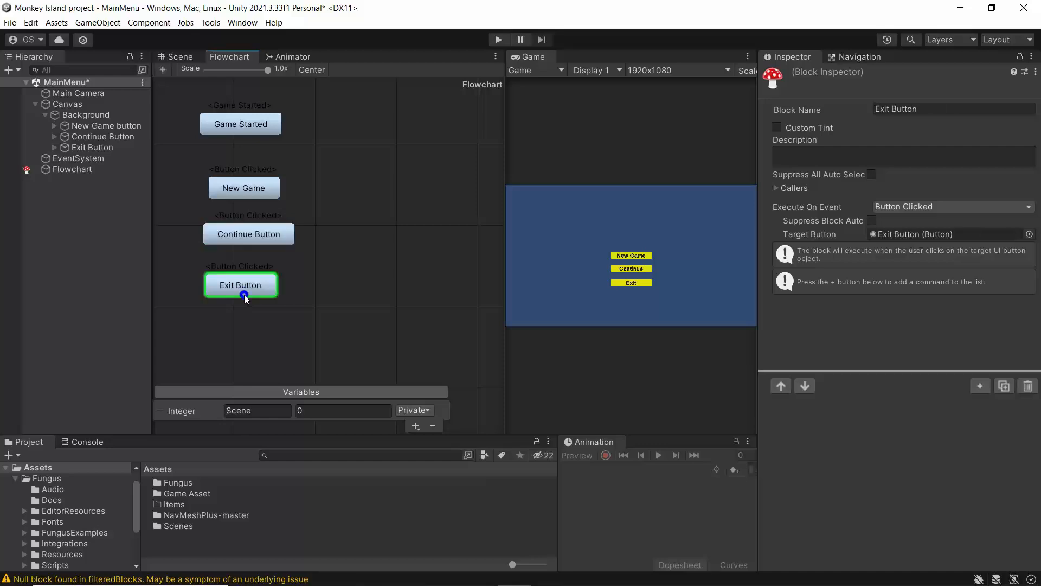